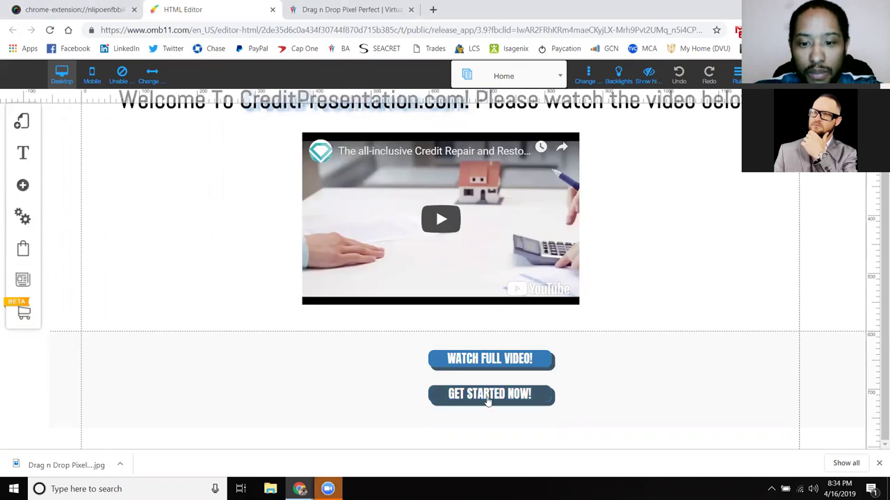
Adjust the two call-to-action buttons below the video, shifting WATCH FULL VIDEO! left of GET STARTED NOW!
{"action": "left_click_drag", "start_coordinate": [496, 405], "coordinate": [532, 462]}
{"action": "key", "text": "ctrl+z"}
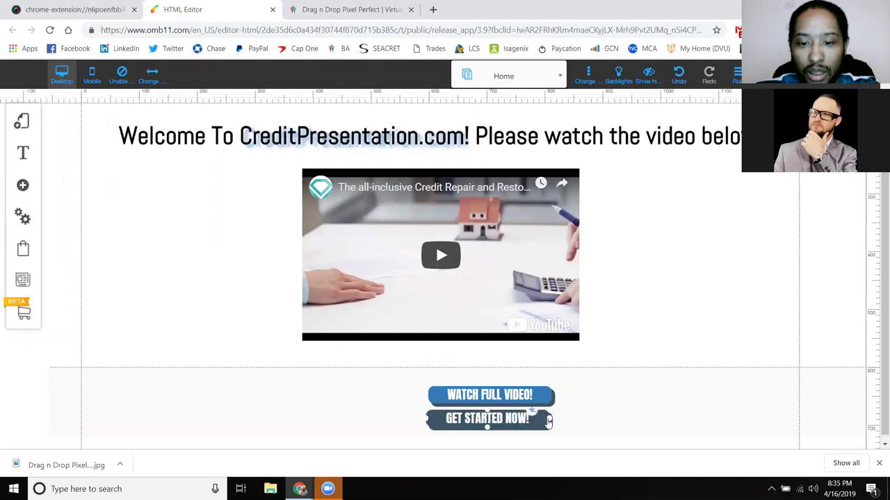
{"action": "key", "text": "ctrl+z"}
{"action": "left_click_drag", "start_coordinate": [486, 385], "coordinate": [456, 374]}
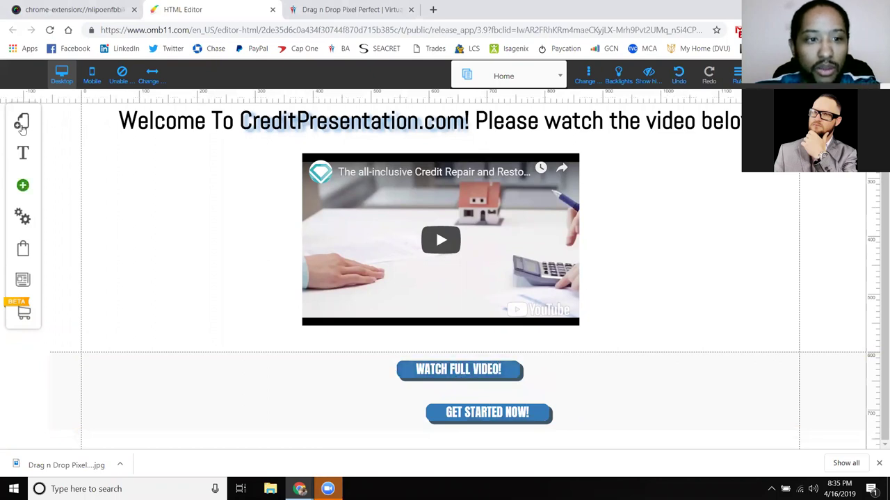
Add an opt-in contact form with name, email and consent fields, and place it in the section with the call-to-action buttons
{"action": "left_click", "coordinate": [24, 186]}
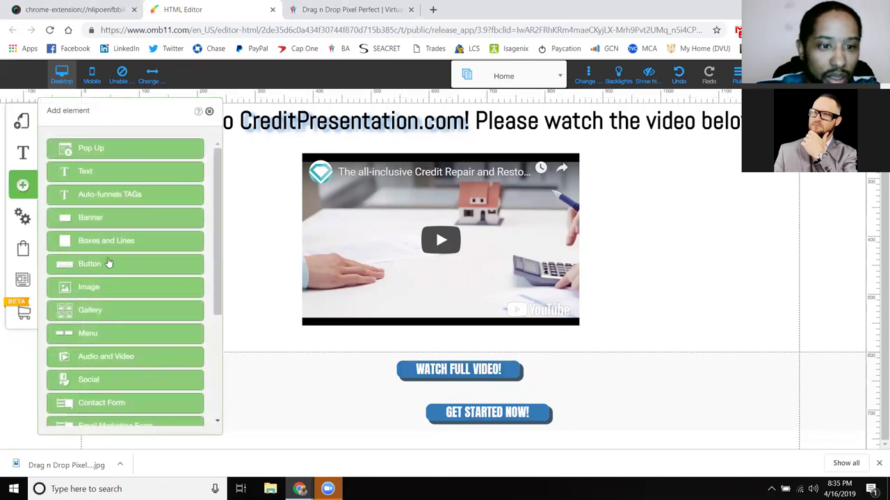
{"action": "scroll", "coordinate": [121, 353], "scroll_direction": "down", "scroll_amount": 1}
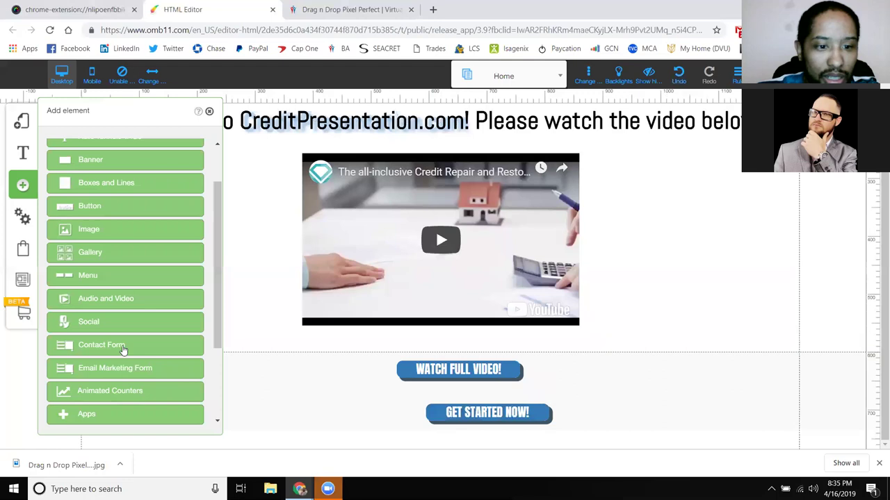
{"action": "left_click", "coordinate": [122, 347]}
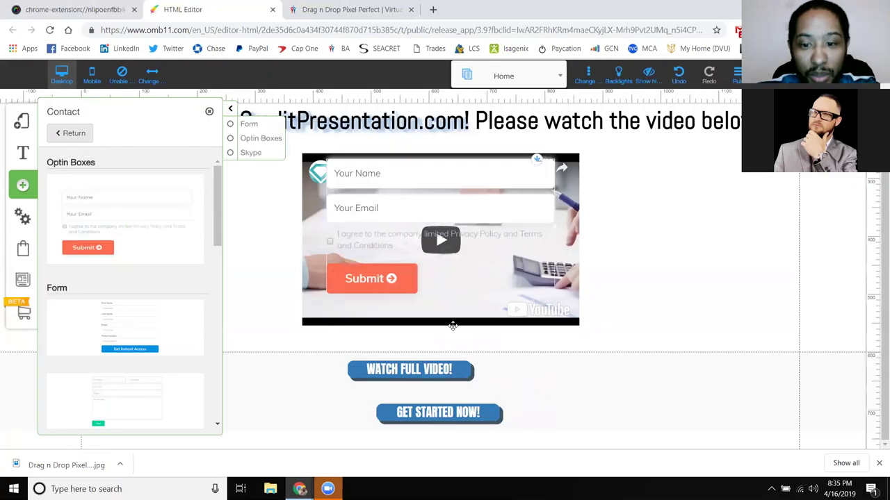
{"action": "left_click_drag", "start_coordinate": [529, 363], "coordinate": [670, 356]}
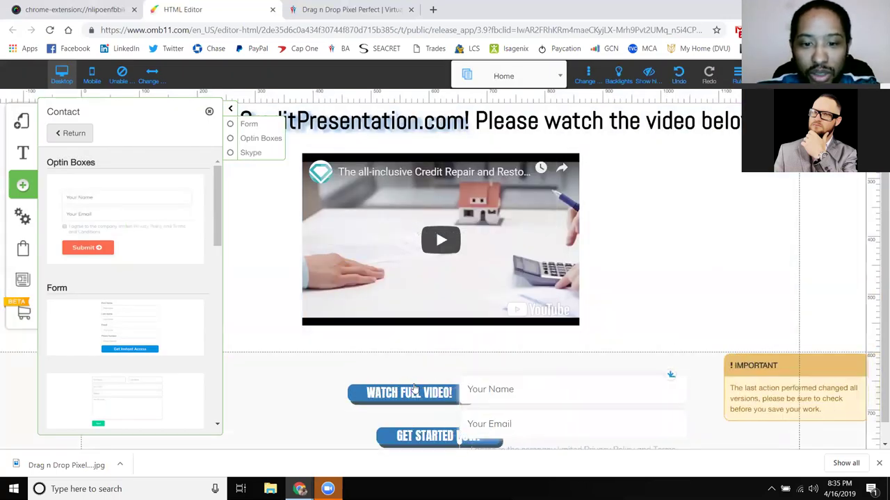
Arrange WATCH FULL VIDEO! and GET STARTED NOW! as a staggered pair with the opt-in form to their right
{"action": "left_click_drag", "start_coordinate": [419, 399], "coordinate": [399, 376]}
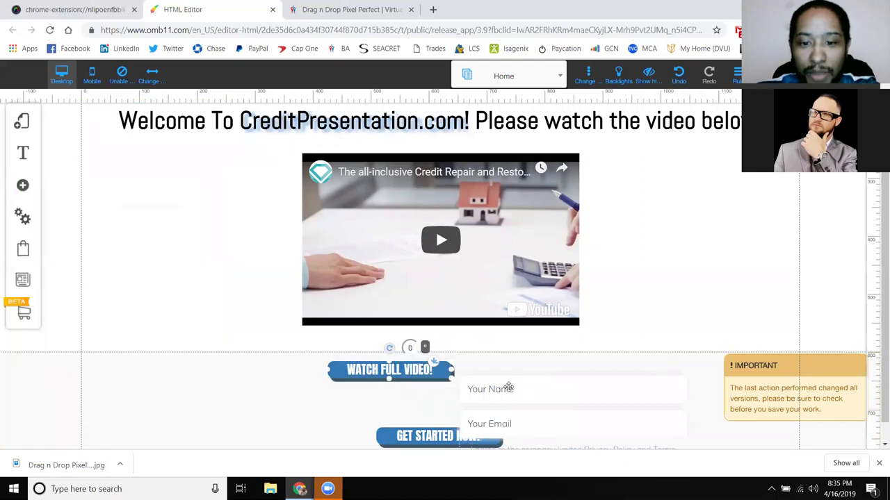
{"action": "left_click_drag", "start_coordinate": [522, 396], "coordinate": [518, 386]}
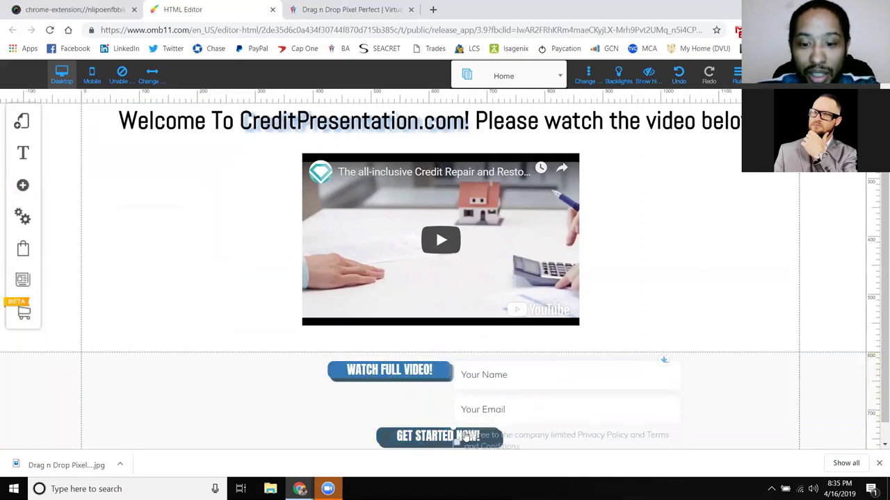
{"action": "left_click_drag", "start_coordinate": [515, 440], "coordinate": [576, 432]}
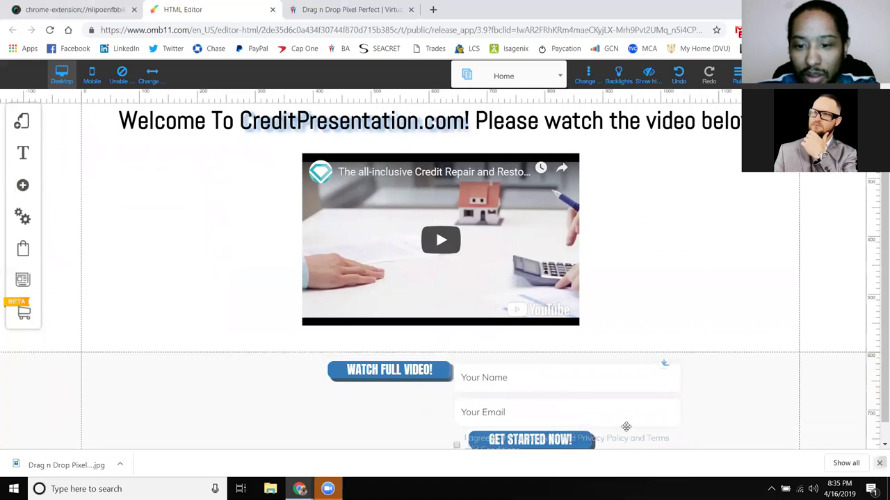
{"action": "left_click_drag", "start_coordinate": [503, 447], "coordinate": [460, 449]}
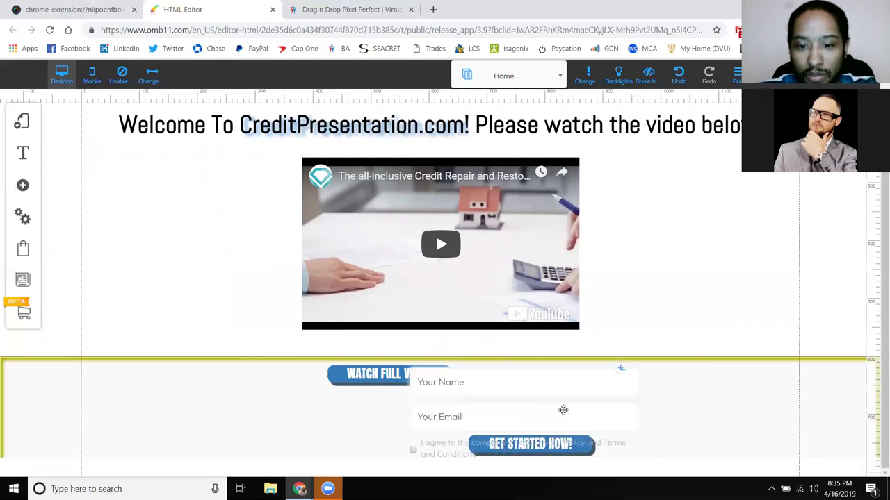
{"action": "left_click_drag", "start_coordinate": [392, 439], "coordinate": [399, 437]}
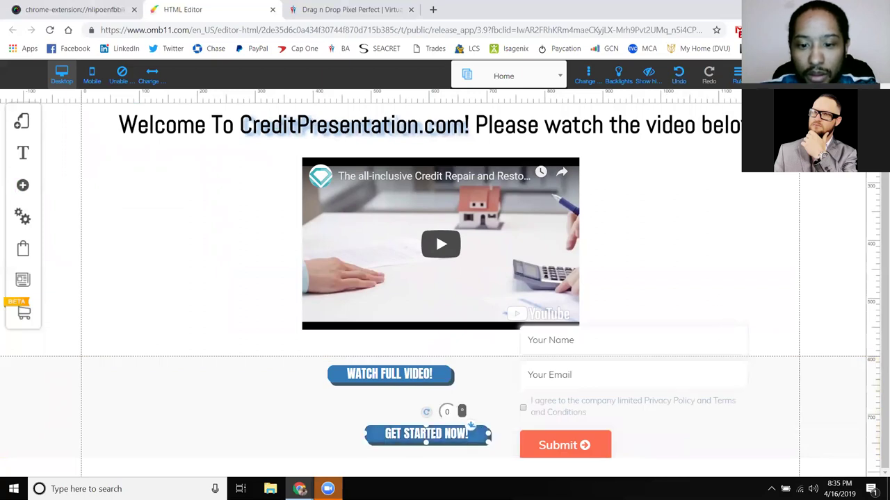
Fine-tune the GET STARTED NOW! button's height and move the opt-in form down beside the buttons, clear of the video
{"action": "left_click", "coordinate": [473, 425]}
{"action": "left_click_drag", "start_coordinate": [480, 433], "coordinate": [474, 423]}
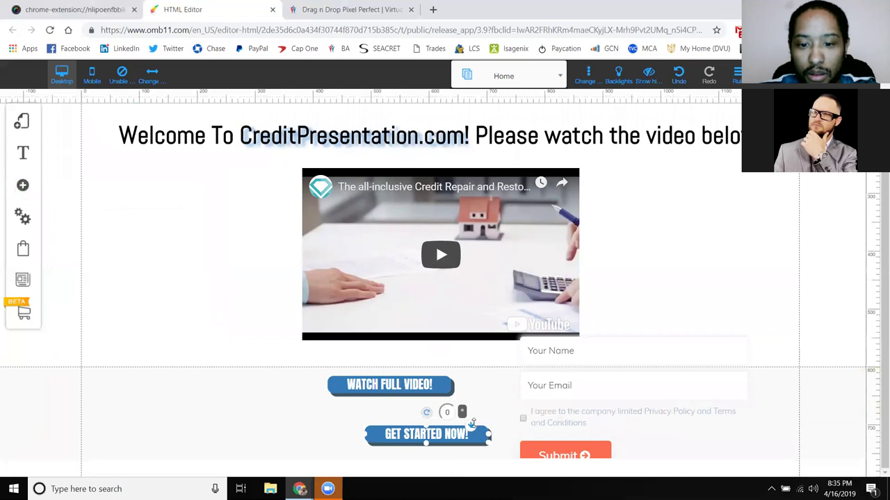
{"action": "key", "text": "Down"}
{"action": "key", "text": "Down"}
{"action": "key", "text": "Down"}
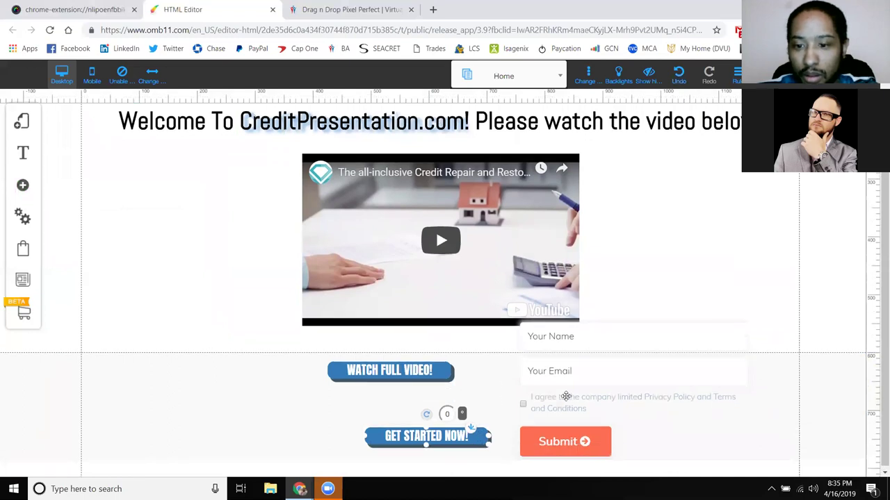
{"action": "left_click_drag", "start_coordinate": [559, 414], "coordinate": [562, 420]}
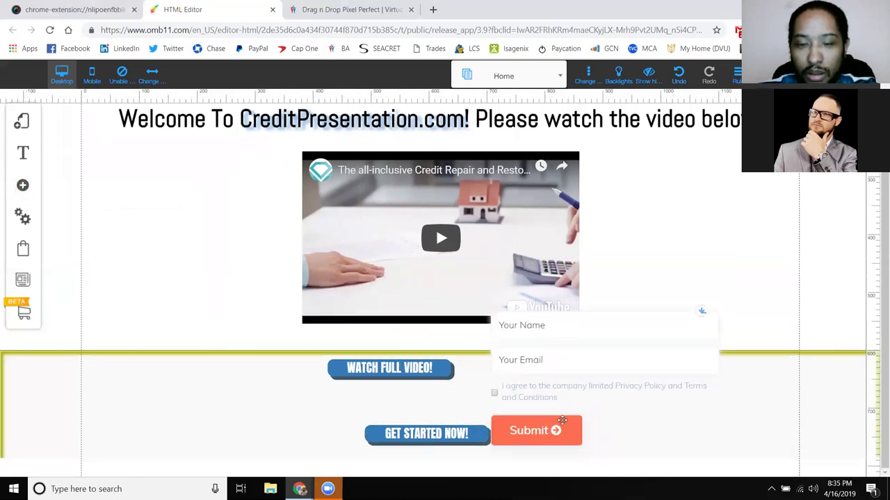
Start adding a pop-up to the page and browse the available pop-up templates
{"action": "left_click", "coordinate": [48, 188]}
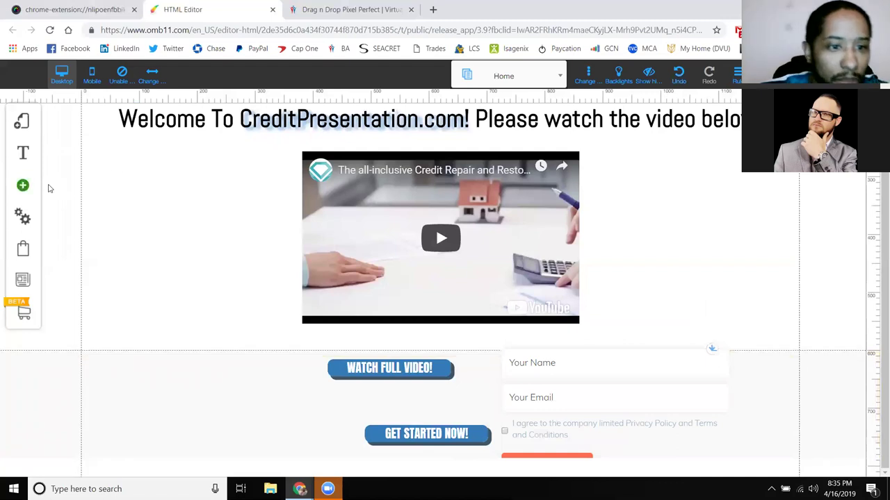
{"action": "scroll", "coordinate": [129, 182], "scroll_direction": "up", "scroll_amount": 3}
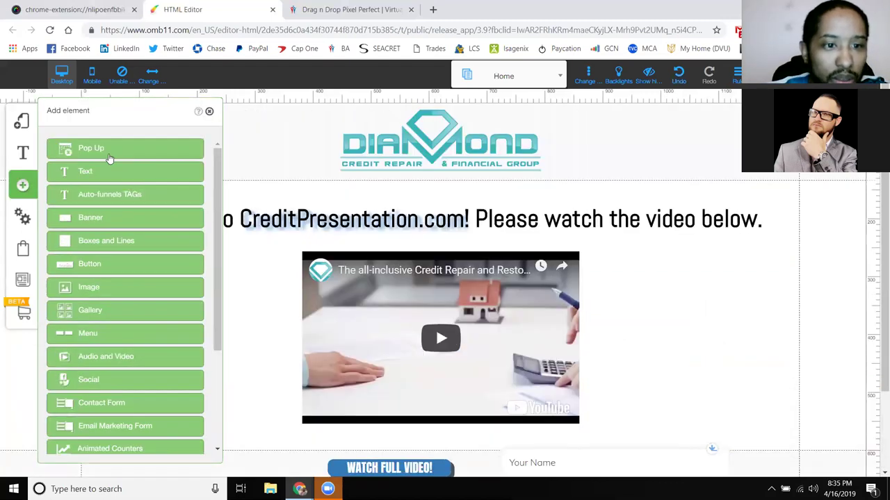
{"action": "left_click", "coordinate": [131, 151]}
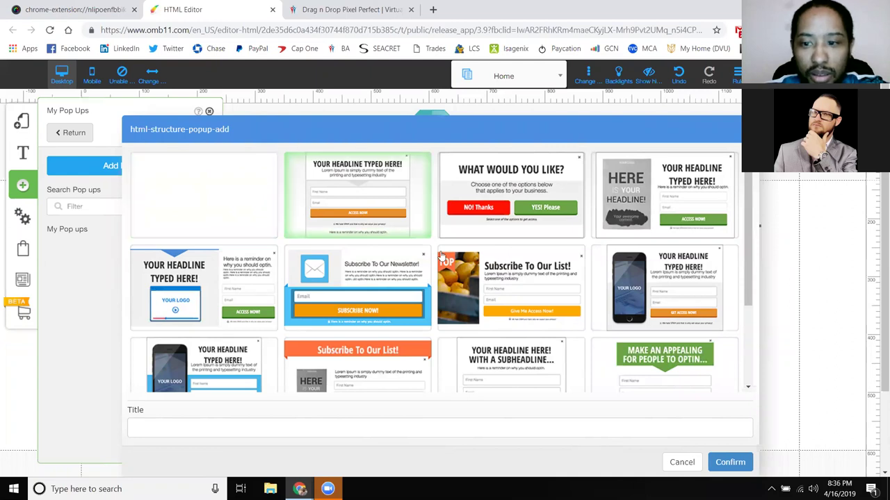
{"action": "scroll", "coordinate": [587, 317], "scroll_direction": "down", "scroll_amount": 1}
{"action": "scroll", "coordinate": [490, 401], "scroll_direction": "down", "scroll_amount": 2}
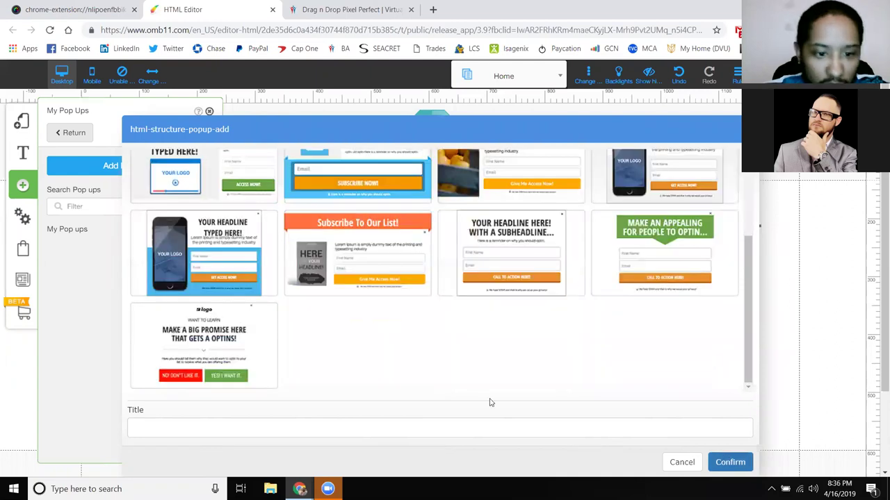
Title the pop-up "Watch the next step" and create it from the headline template with name and email fields
{"action": "left_click", "coordinate": [188, 427]}
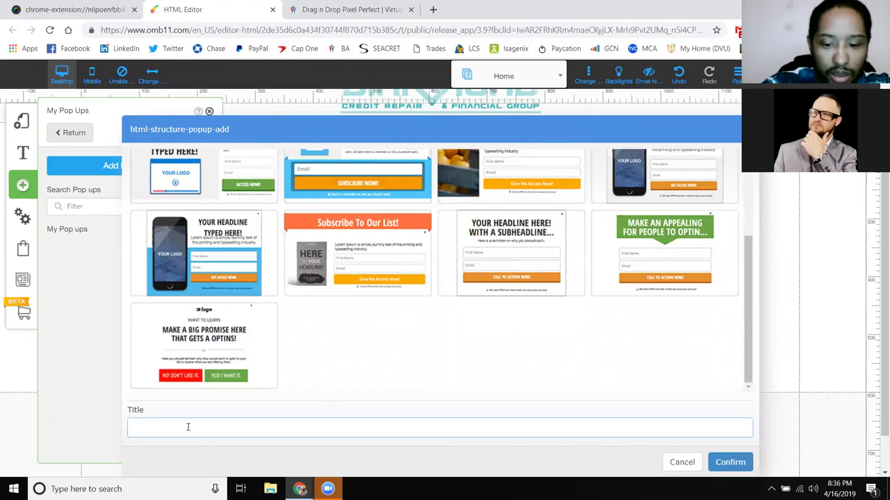
{"action": "type", "text": "P"}
{"action": "key", "text": "BackSpace"}
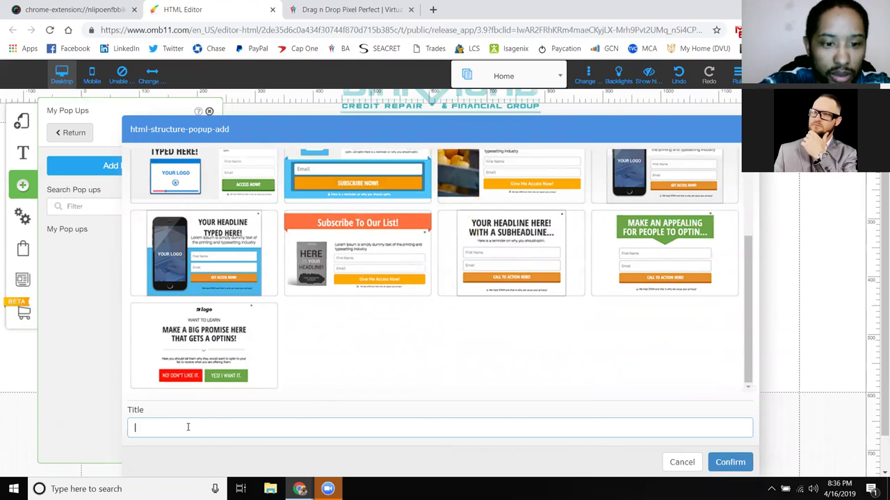
{"action": "type", "text": "Wa"}
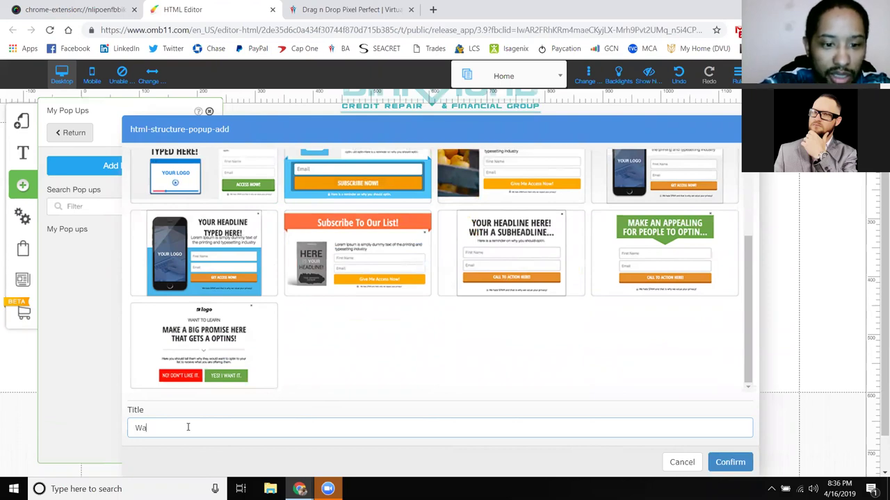
{"action": "type", "text": "tch the next "}
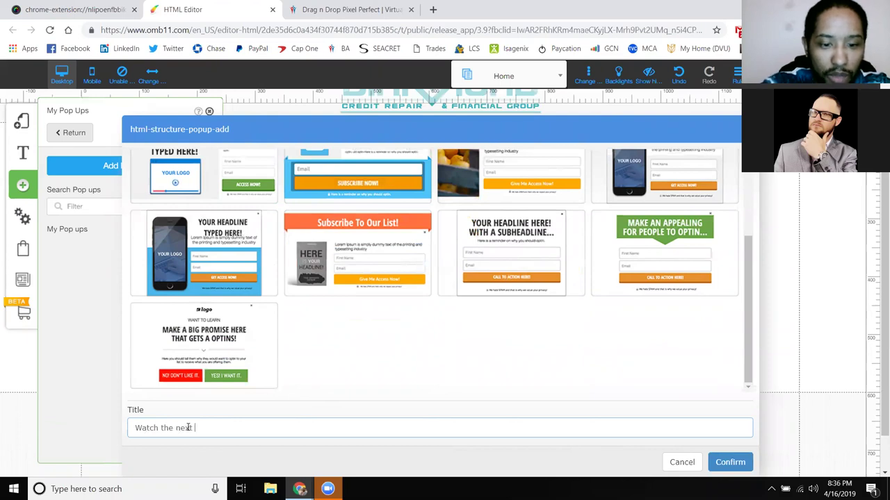
{"action": "type", "text": "step"}
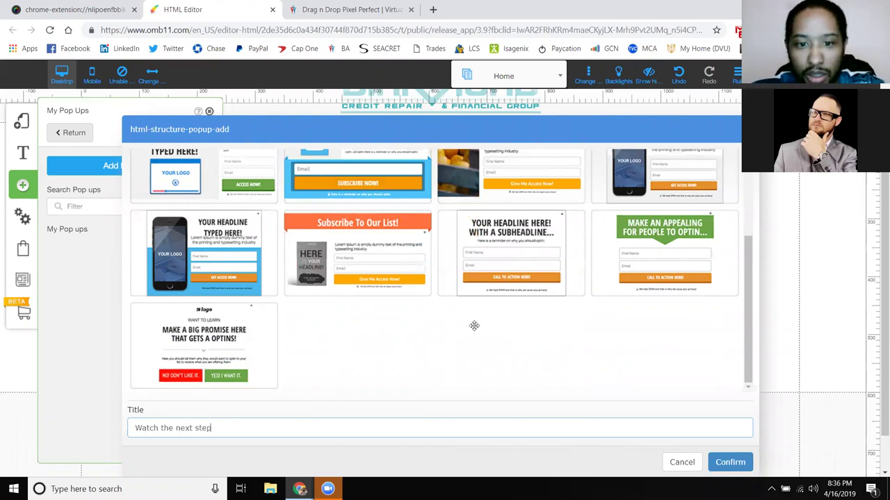
{"action": "key", "text": "Return"}
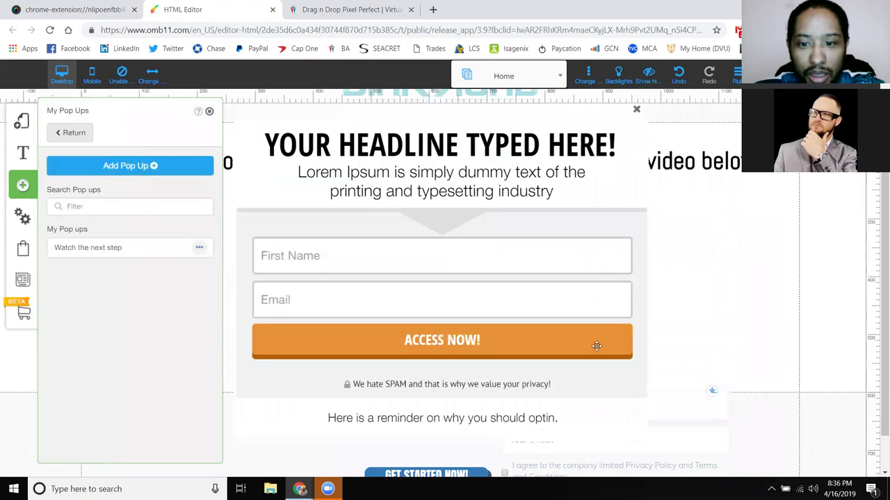
Move the First Name and Email form with its ACCESS NOW! button out of the pop-up onto the page beside it
{"action": "left_click_drag", "start_coordinate": [602, 355], "coordinate": [608, 386]}
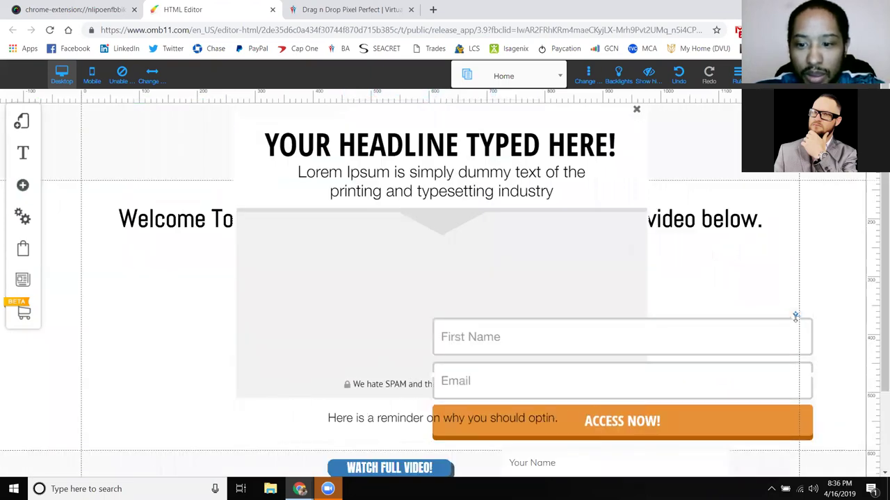
{"action": "left_click_drag", "start_coordinate": [795, 342], "coordinate": [794, 344]}
{"action": "scroll", "coordinate": [421, 398], "scroll_direction": "down", "scroll_amount": 3}
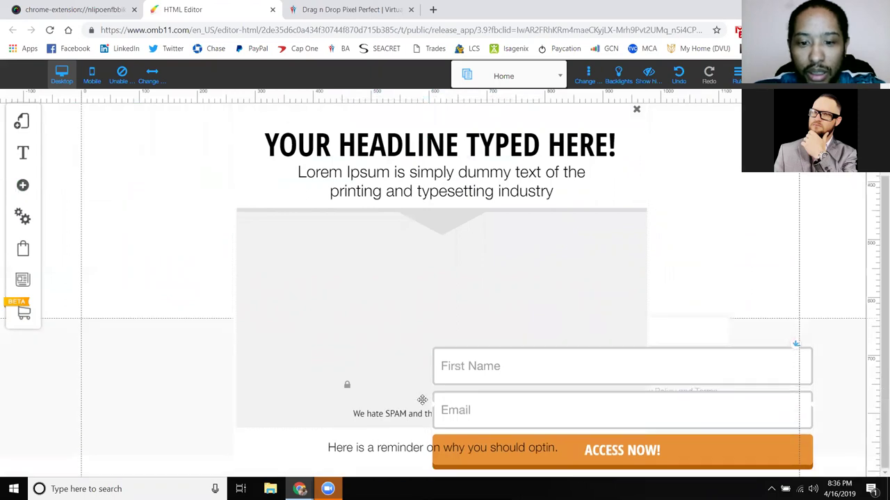
{"action": "scroll", "coordinate": [538, 362], "scroll_direction": "up", "scroll_amount": 2}
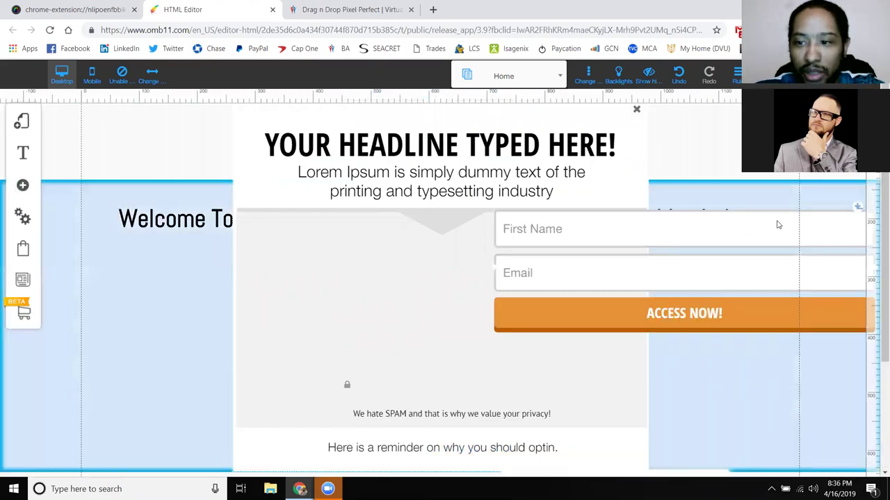
{"action": "left_click", "coordinate": [787, 260]}
{"action": "left_click", "coordinate": [506, 304]}
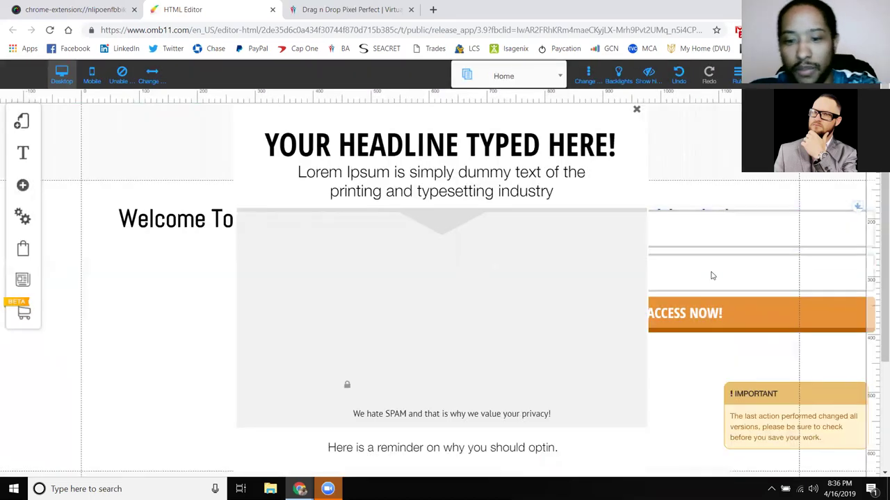
Reposition the pop-up's grey box just below the subheadline and raise the opt-in reminder line onto its lower part
{"action": "scroll", "coordinate": [478, 403], "scroll_direction": "down", "scroll_amount": 2}
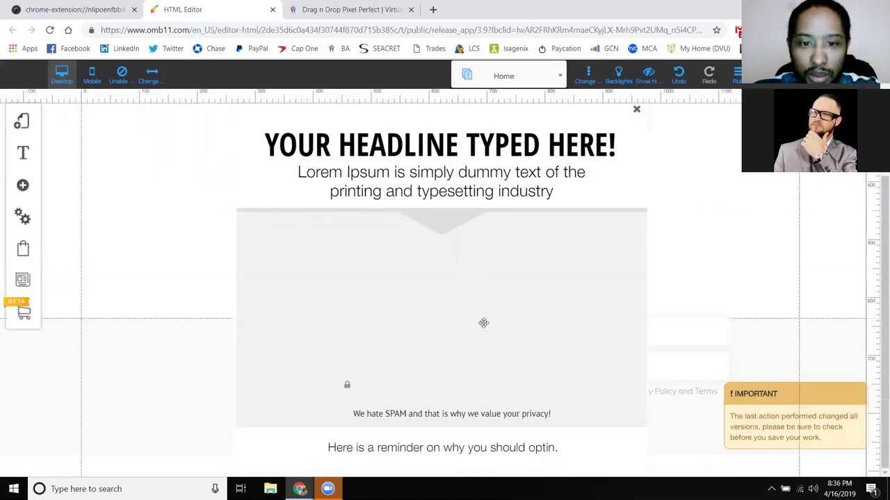
{"action": "scroll", "coordinate": [480, 309], "scroll_direction": "up", "scroll_amount": 2}
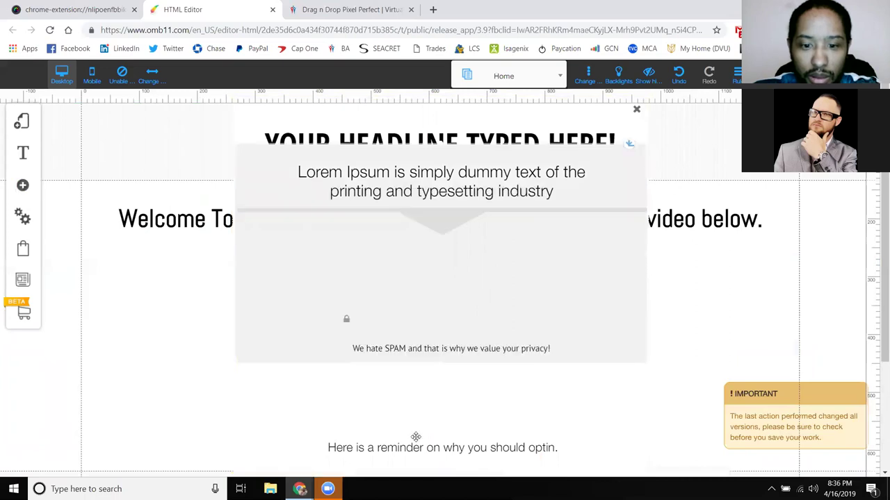
{"action": "scroll", "coordinate": [435, 404], "scroll_direction": "down", "scroll_amount": 2}
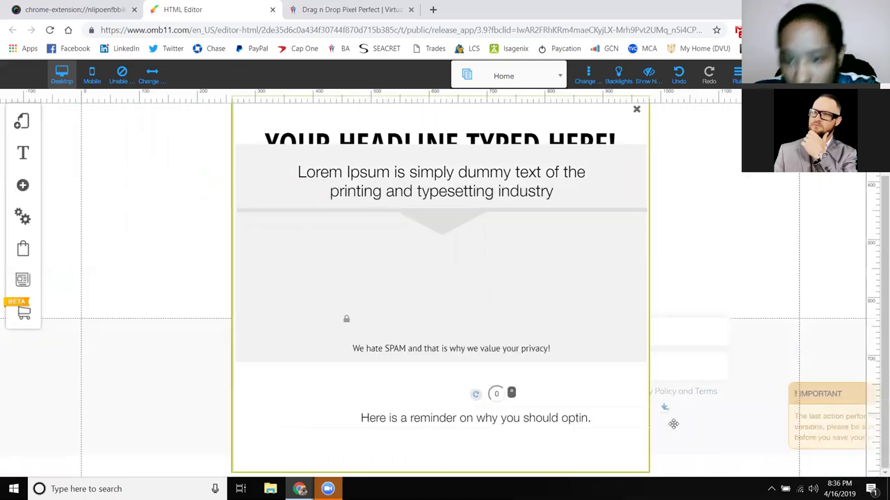
{"action": "left_click_drag", "start_coordinate": [688, 392], "coordinate": [692, 412]}
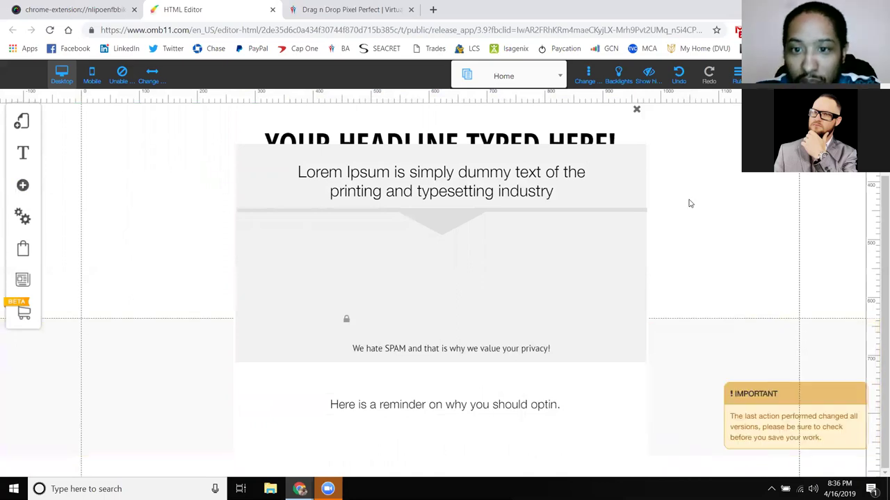
{"action": "scroll", "coordinate": [570, 220], "scroll_direction": "up", "scroll_amount": 3}
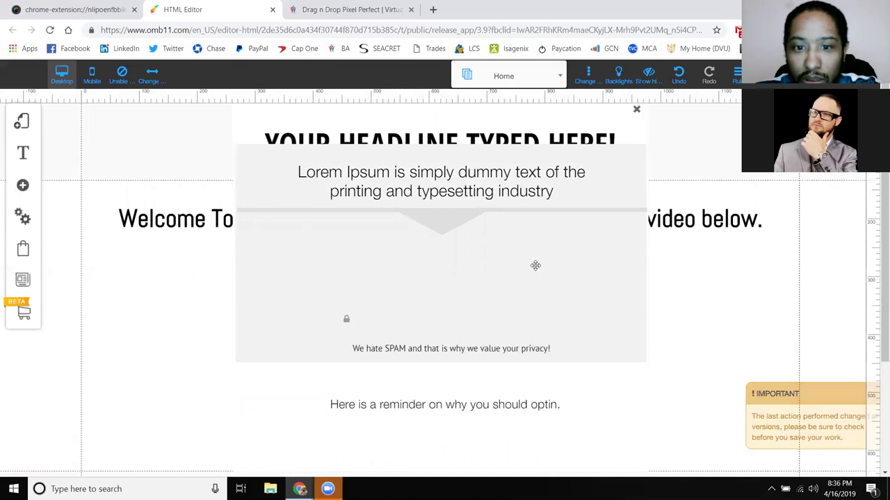
{"action": "left_click_drag", "start_coordinate": [543, 302], "coordinate": [535, 339]}
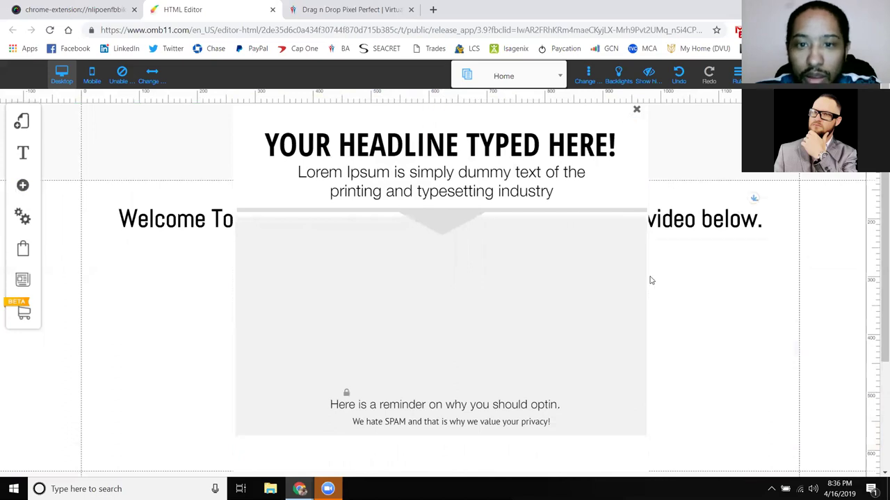
{"action": "scroll", "coordinate": [458, 30], "scroll_direction": "down", "scroll_amount": 3}
{"action": "left_click_drag", "start_coordinate": [269, 14], "coordinate": [277, 15]}
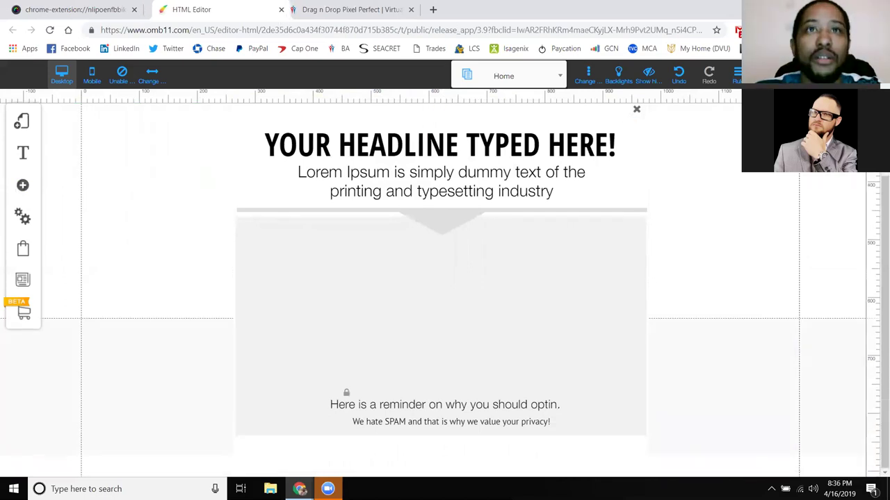
Move the grey box with its privacy line out of the video pop-up onto the page area behind it
{"action": "key", "text": "ctrl+w"}
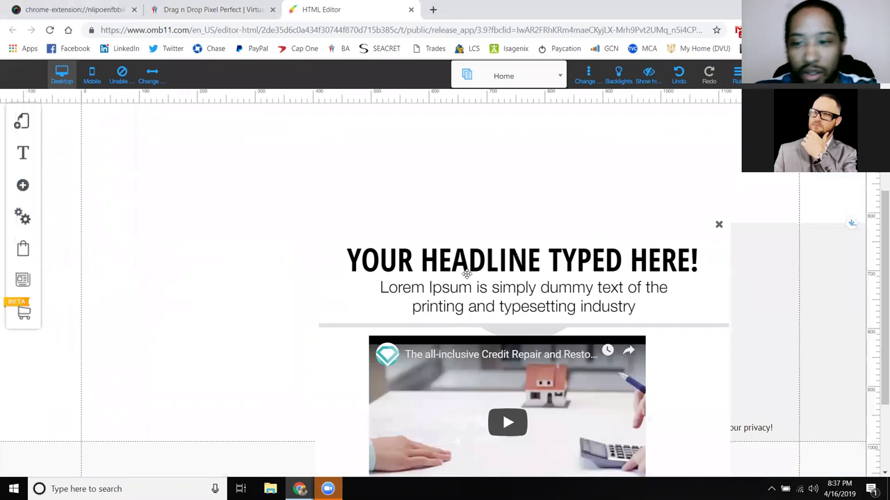
{"action": "left_click_drag", "start_coordinate": [788, 322], "coordinate": [410, 206]}
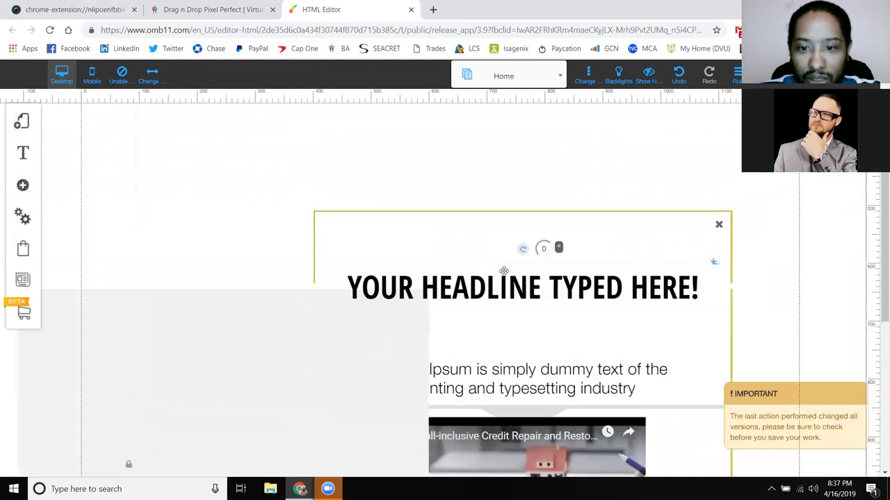
{"action": "scroll", "coordinate": [544, 360], "scroll_direction": "down", "scroll_amount": 3}
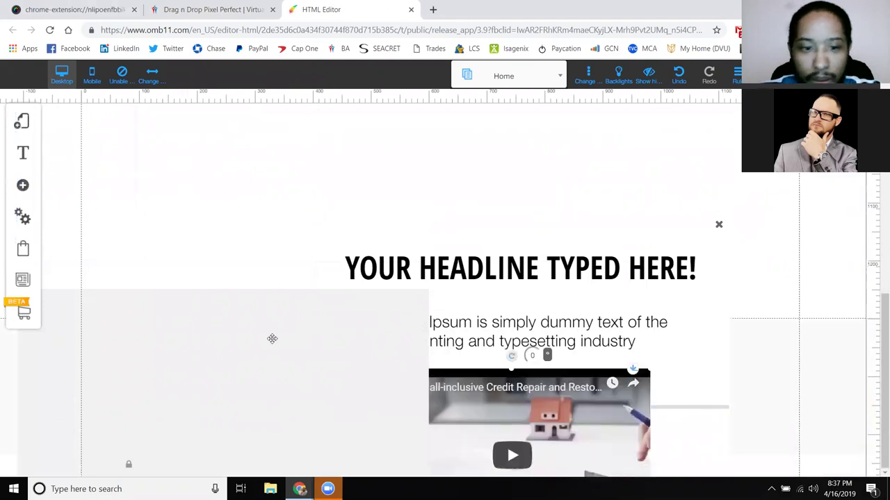
{"action": "left_click_drag", "start_coordinate": [305, 290], "coordinate": [562, 137]}
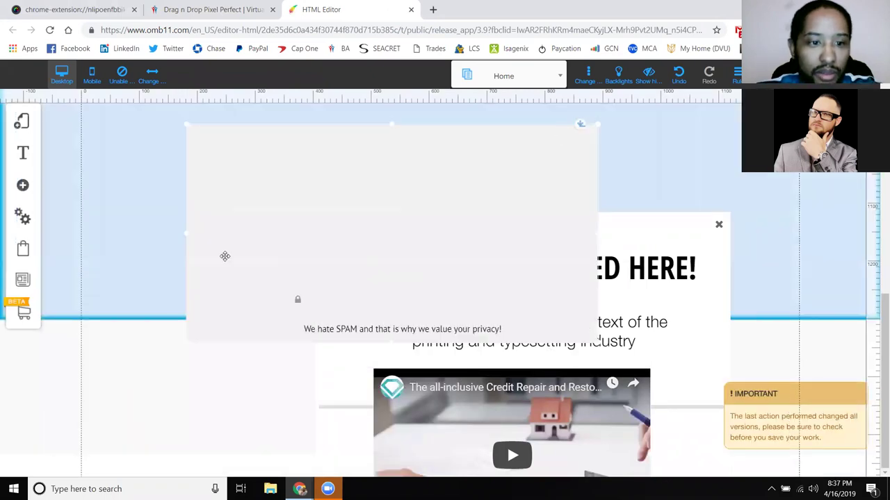
{"action": "left_click_drag", "start_coordinate": [166, 346], "coordinate": [760, 418]}
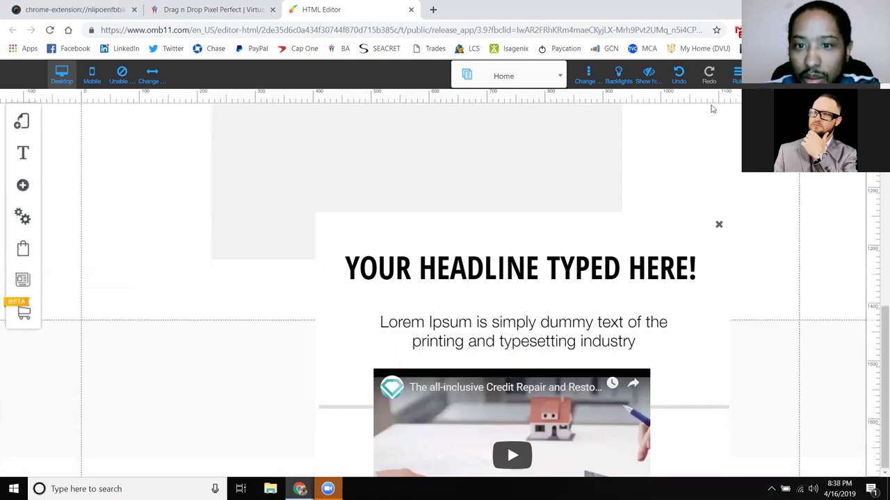
Start adding a second pop-up and select the headline template with name and email fields and the ACCESS NOW! button
{"action": "left_click", "coordinate": [612, 85]}
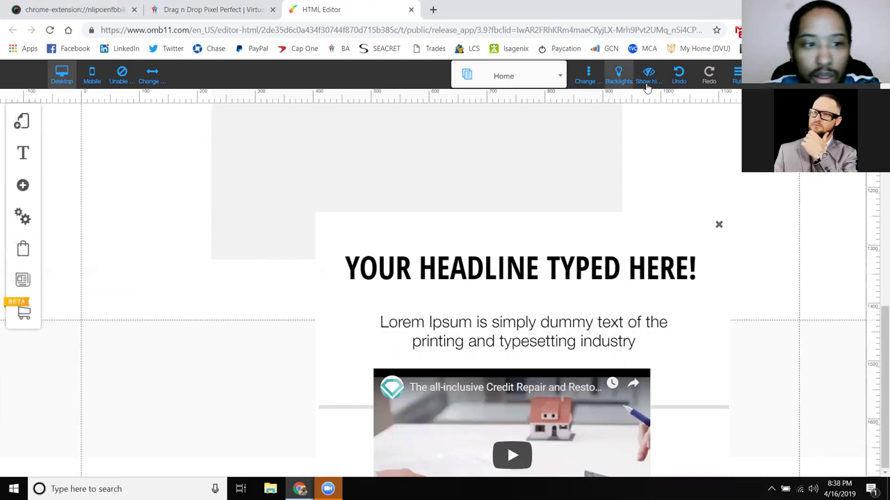
{"action": "left_click", "coordinate": [23, 188]}
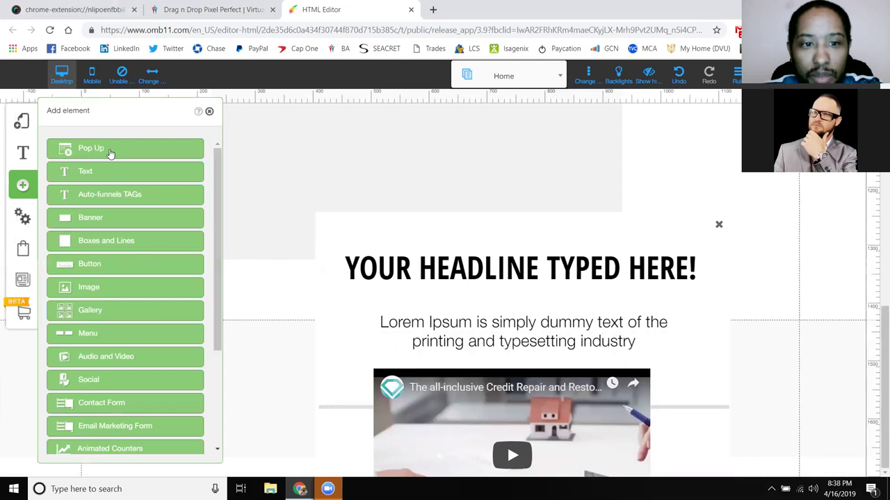
{"action": "left_click", "coordinate": [155, 172]}
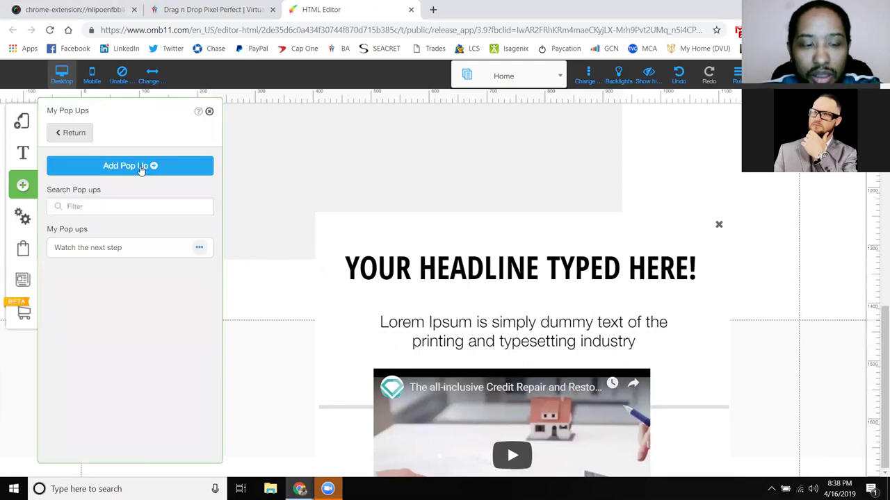
{"action": "left_click", "coordinate": [134, 169]}
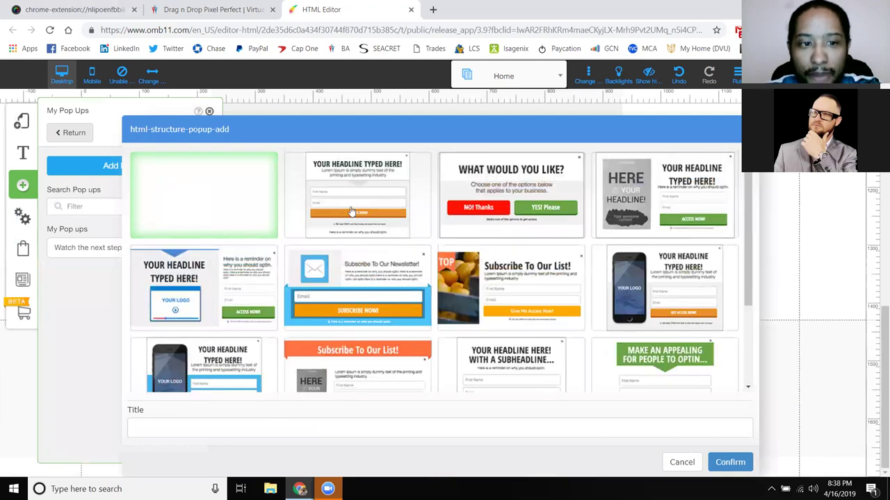
{"action": "left_click", "coordinate": [359, 206]}
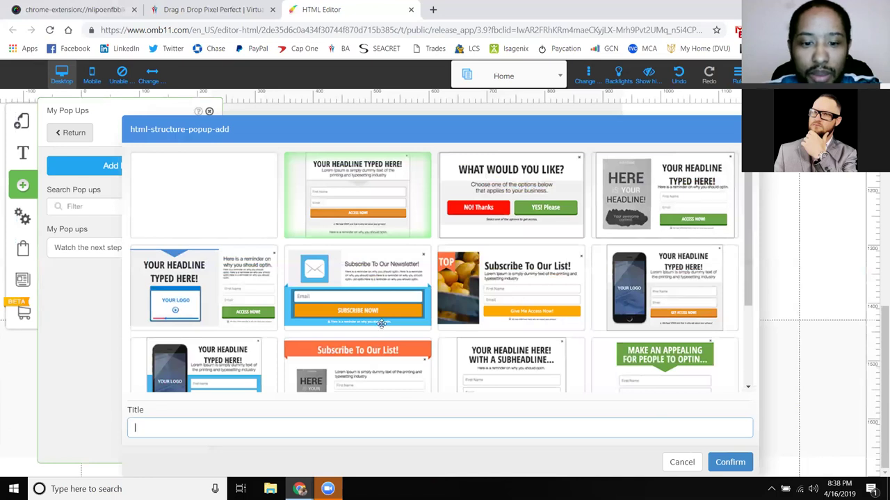
{"action": "key", "text": "Escape"}
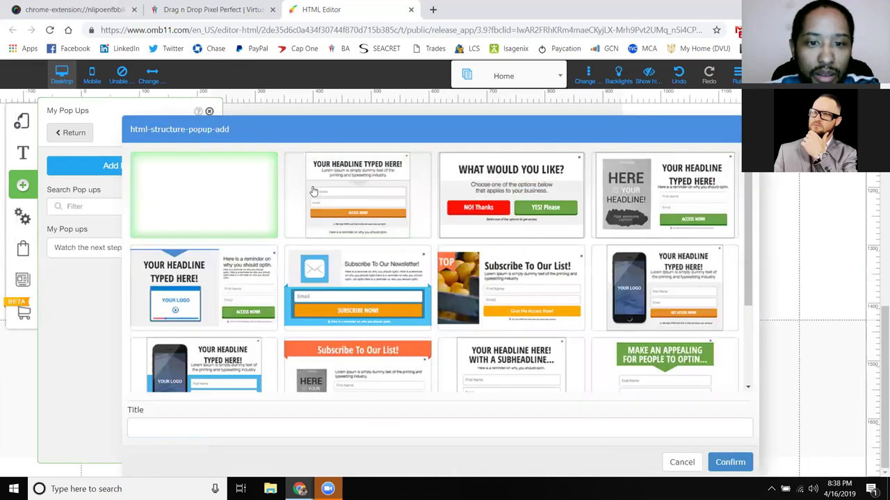
{"action": "left_click", "coordinate": [313, 192]}
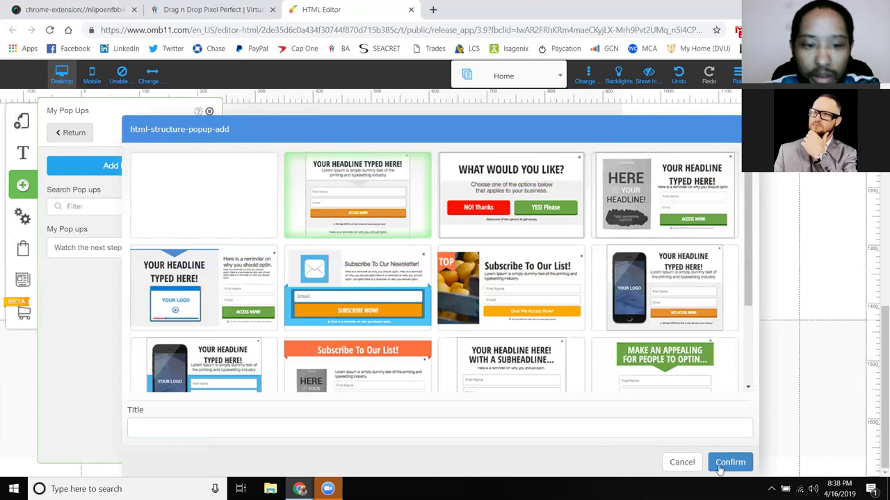
{"action": "type", "text": "Wa"}
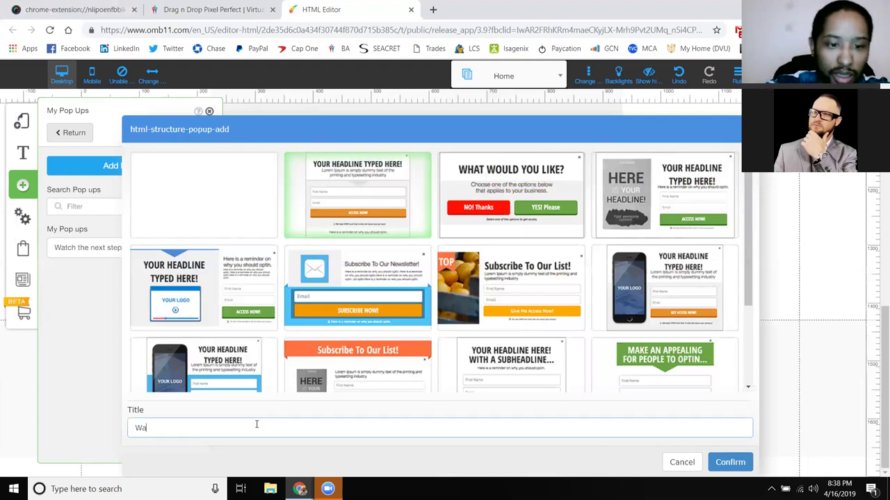
{"action": "type", "text": "t"}
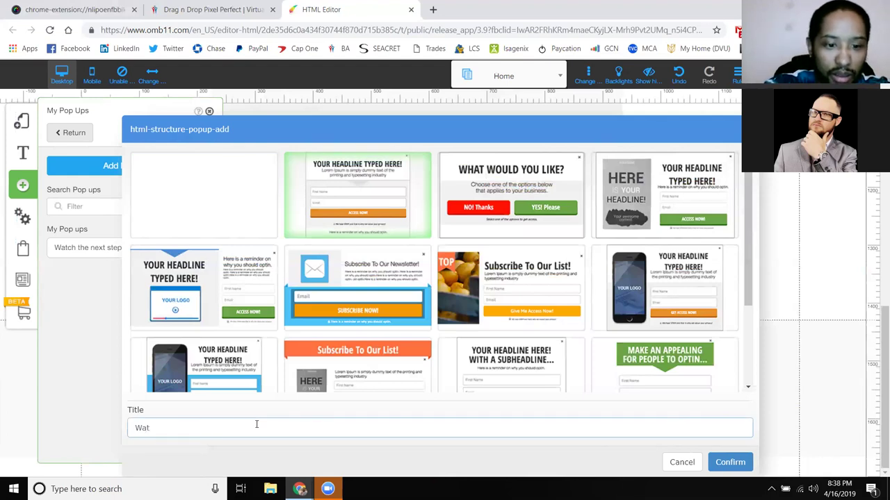
{"action": "key", "text": "BackSpace"}
{"action": "key", "text": "BackSpace"}
{"action": "key", "text": "BackSpace"}
{"action": "key", "text": "BackSpace"}
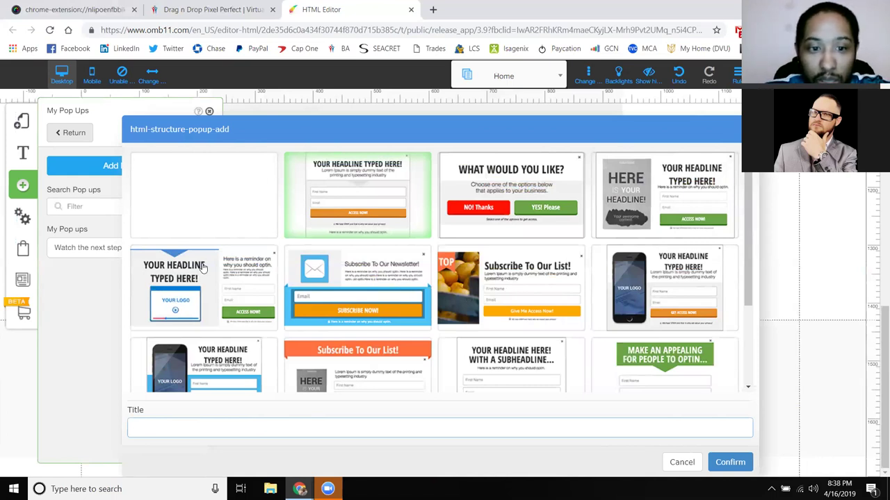
Compare the pop-up templates, keep the headline template with name and email fields, and create the pop-up with the title "Watch video"
{"action": "scroll", "coordinate": [253, 278], "scroll_direction": "down", "scroll_amount": 3}
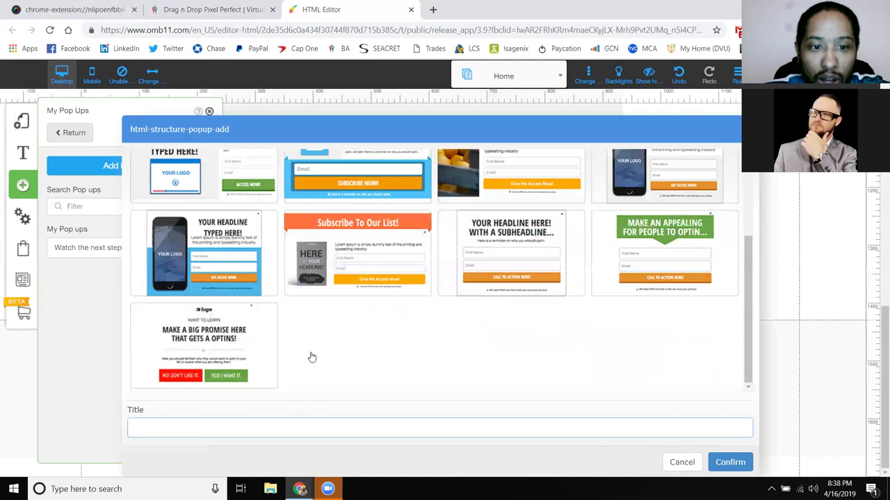
{"action": "scroll", "coordinate": [389, 231], "scroll_direction": "up", "scroll_amount": 3}
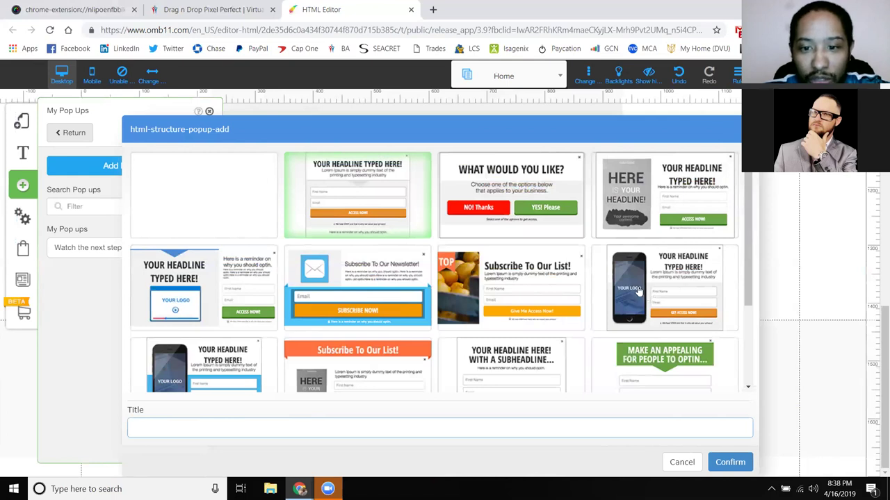
{"action": "scroll", "coordinate": [460, 230], "scroll_direction": "down", "scroll_amount": 1}
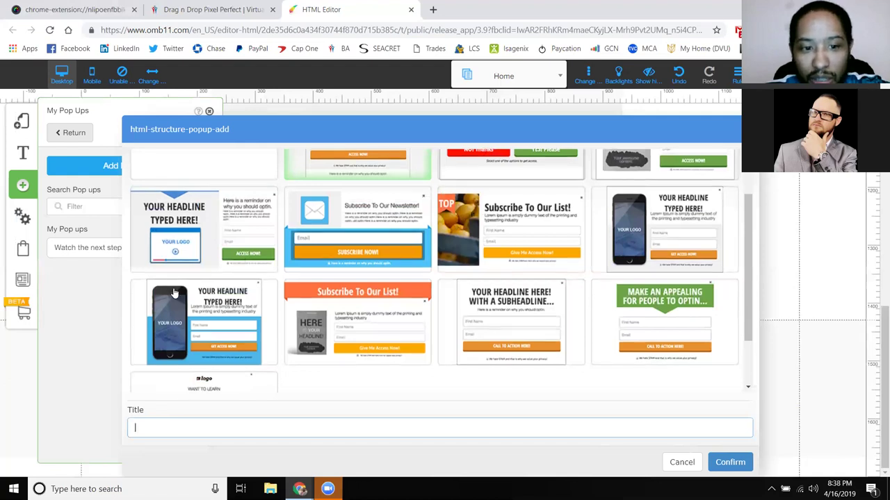
{"action": "scroll", "coordinate": [172, 278], "scroll_direction": "down", "scroll_amount": 1}
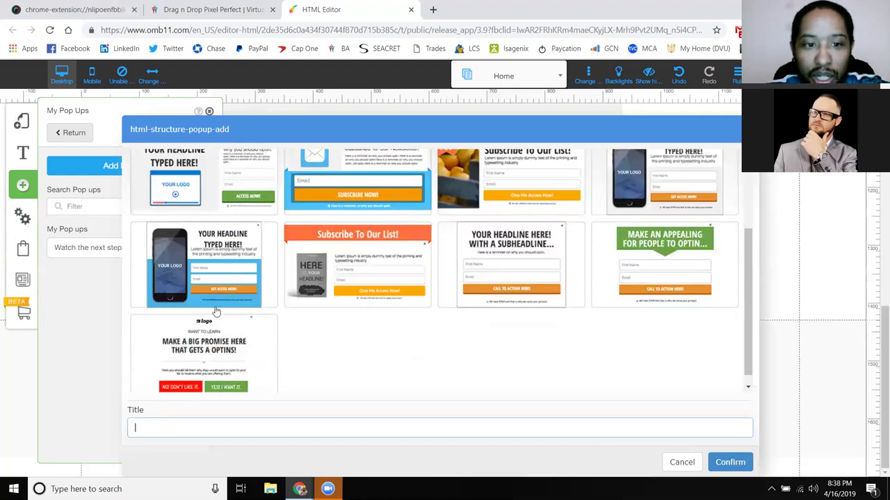
{"action": "scroll", "coordinate": [171, 300], "scroll_direction": "up", "scroll_amount": 1}
{"action": "scroll", "coordinate": [192, 278], "scroll_direction": "up", "scroll_amount": 1}
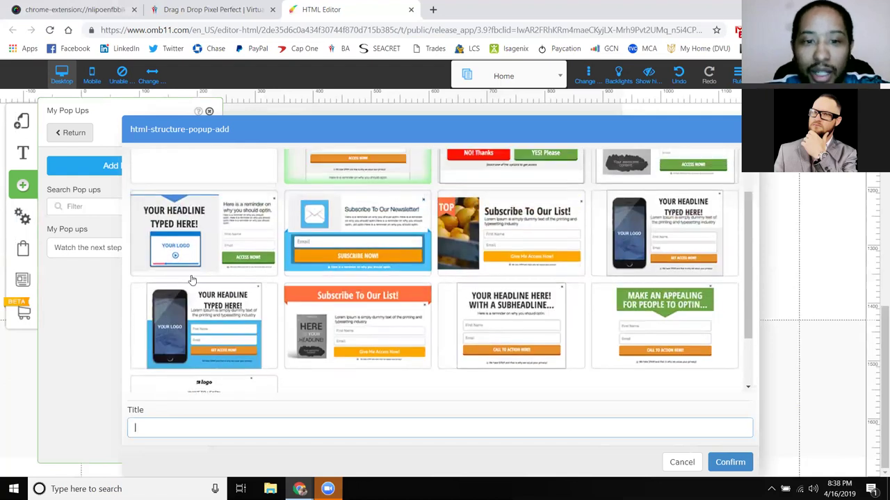
{"action": "scroll", "coordinate": [262, 320], "scroll_direction": "up", "scroll_amount": 1}
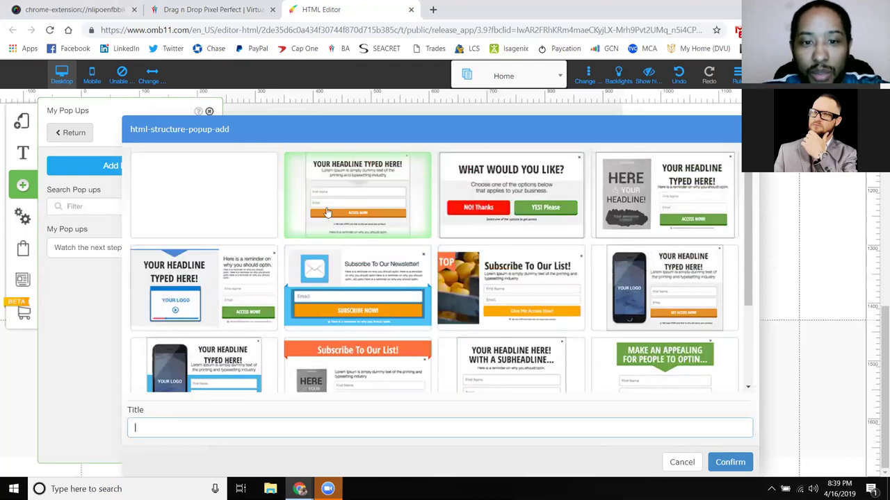
{"action": "left_click", "coordinate": [346, 207]}
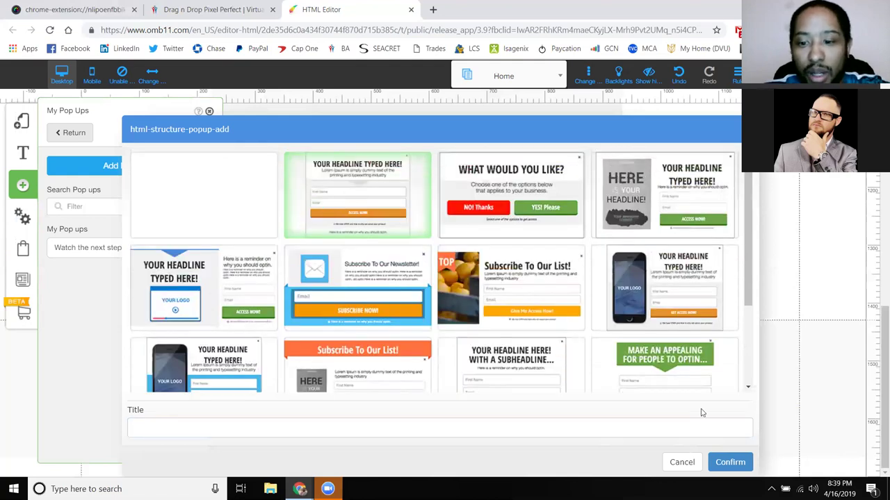
{"action": "left_click", "coordinate": [511, 428]}
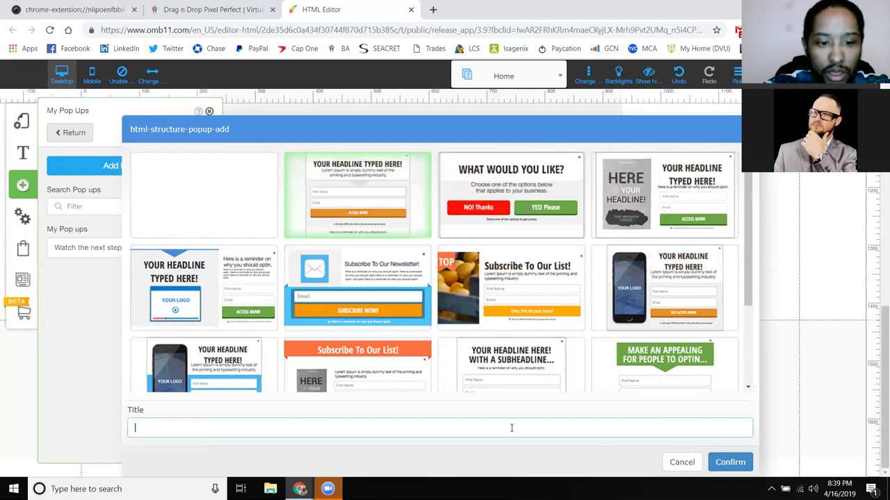
{"action": "type", "text": "Watch t"}
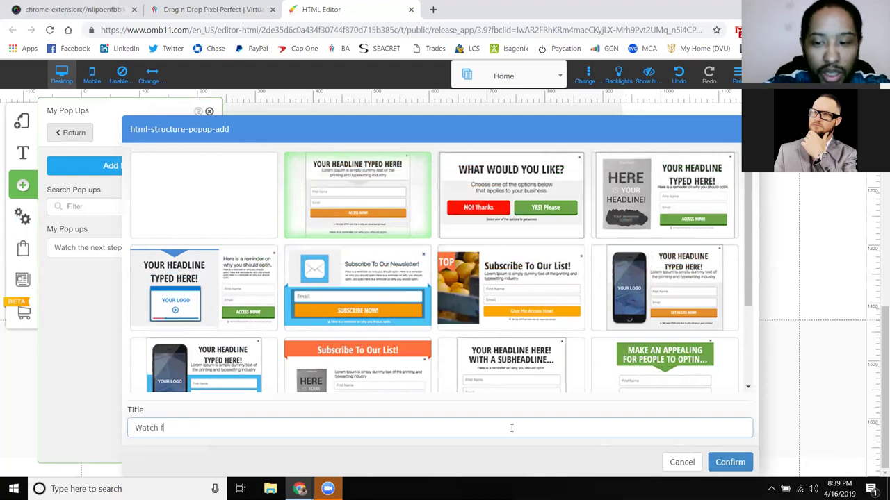
{"action": "type", "text": "ideo"}
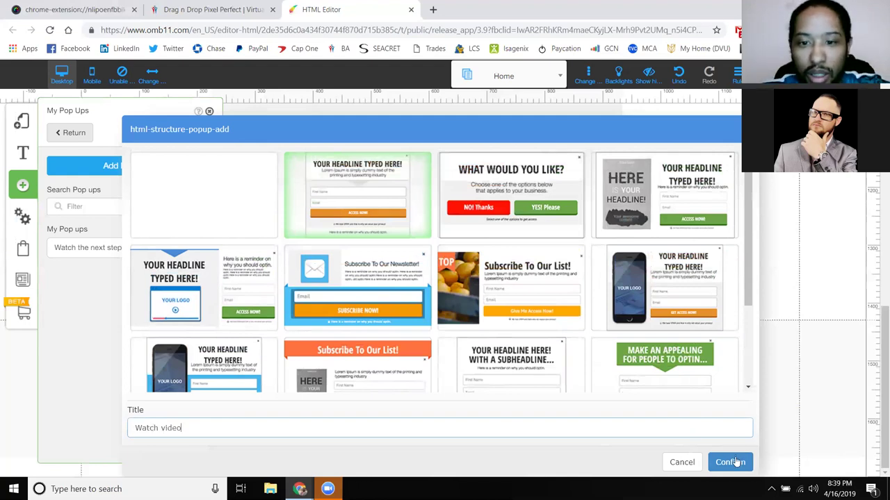
{"action": "key", "text": "Return"}
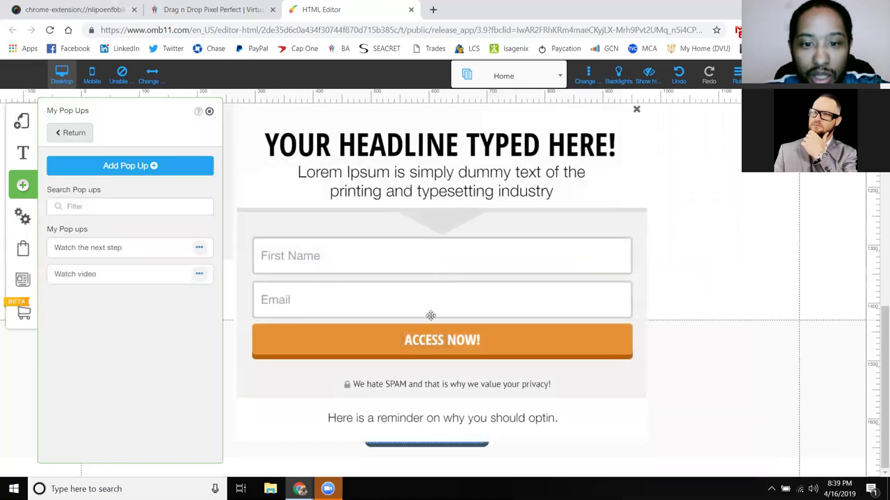
Shift the opt-in form slightly lower in the new pop-up and try to open its Configure and Change URL options
{"action": "left_click", "coordinate": [405, 273]}
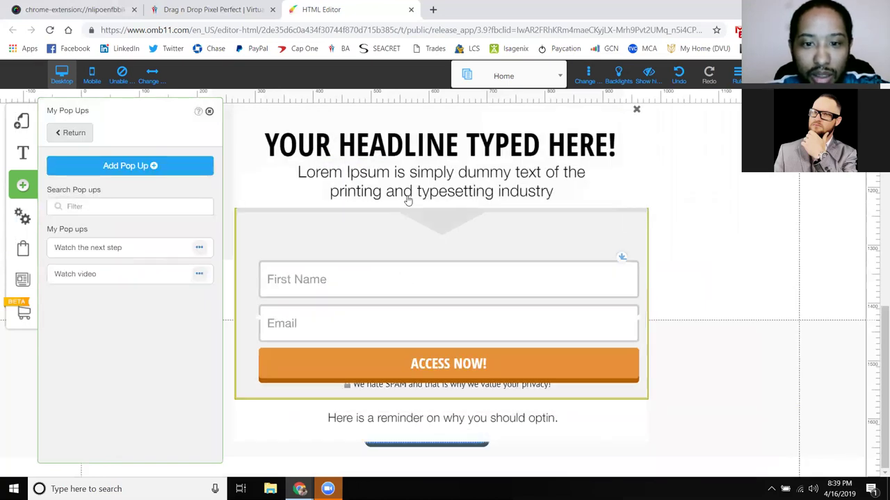
{"action": "right_click", "coordinate": [408, 158]}
{"action": "left_click", "coordinate": [407, 155]}
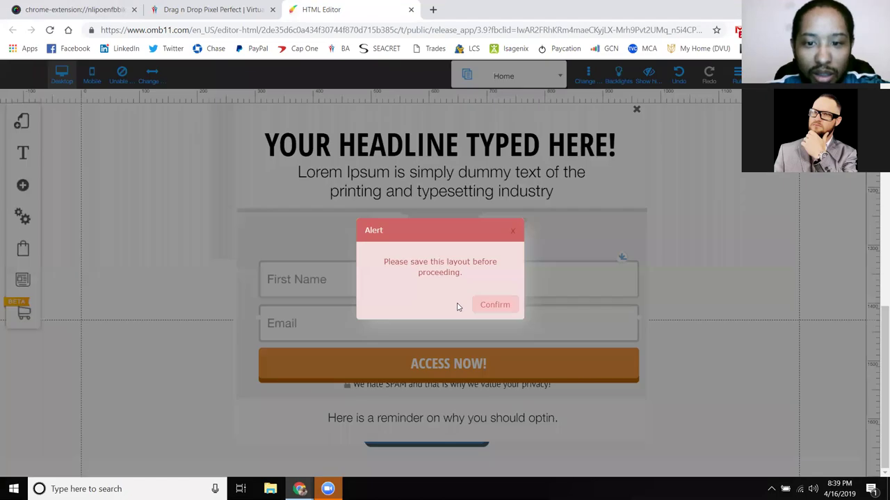
{"action": "left_click", "coordinate": [479, 310]}
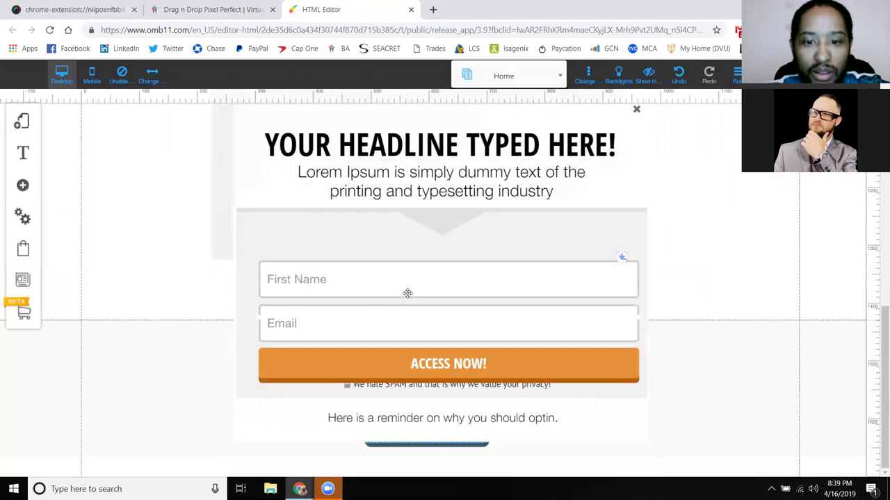
{"action": "right_click", "coordinate": [406, 186]}
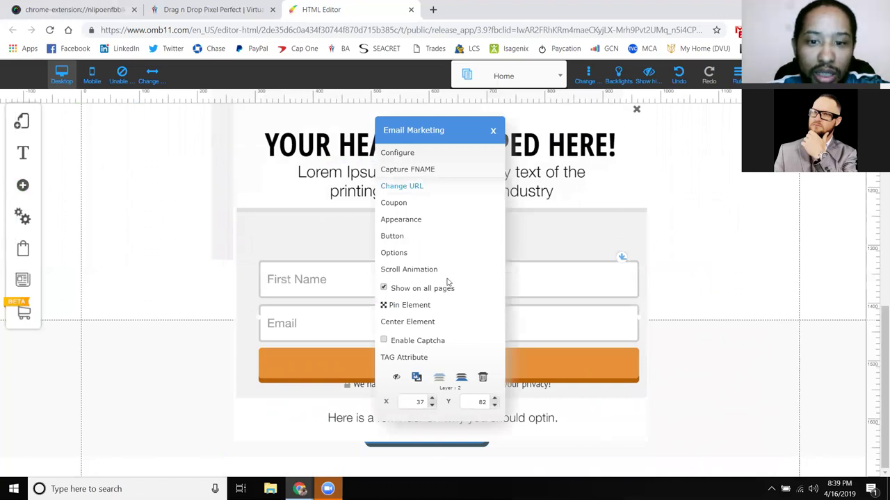
{"action": "left_click", "coordinate": [484, 309]}
{"action": "left_click", "coordinate": [480, 310]}
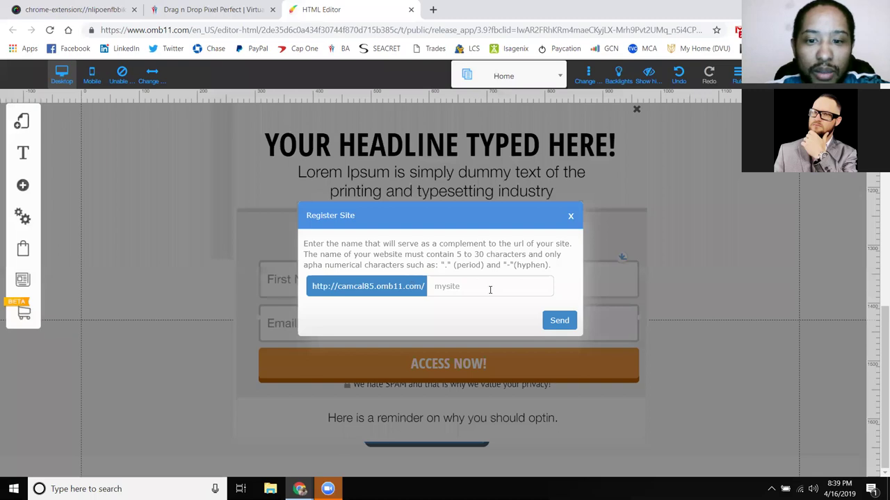
Register the site under the name "fes2" and save the default layout together with the Home page
{"action": "left_click", "coordinate": [490, 290]}
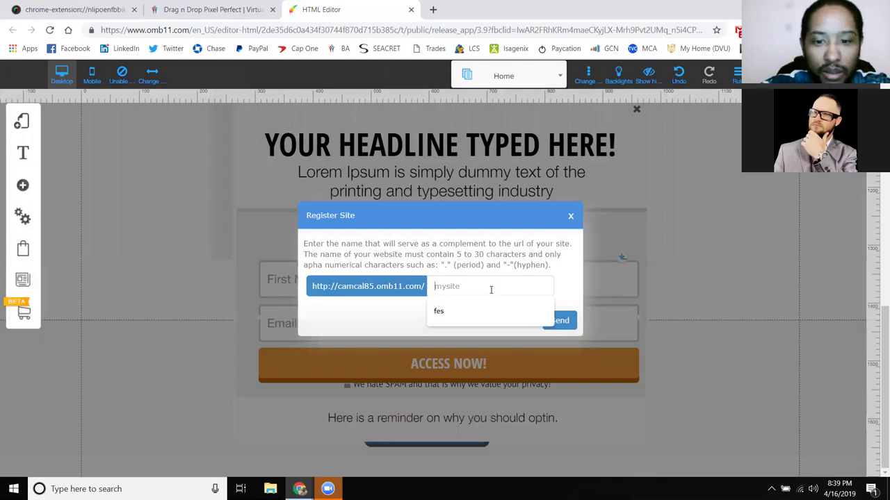
{"action": "type", "text": "fes2"}
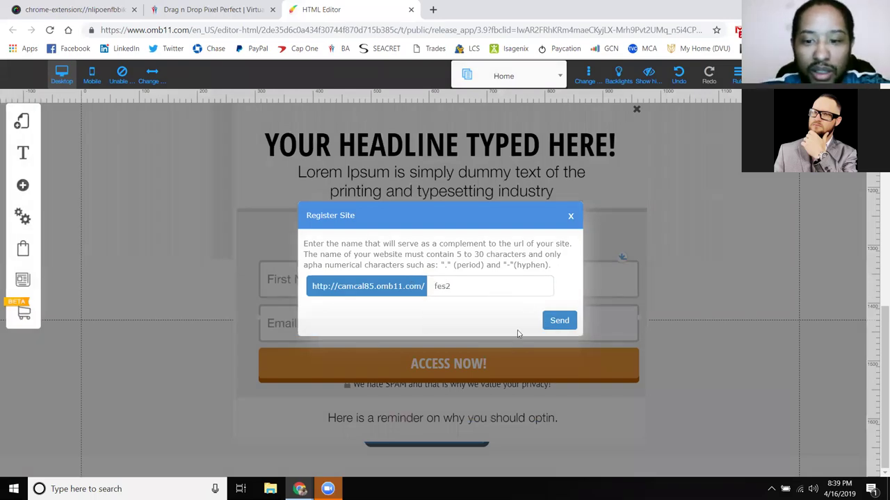
{"action": "key", "text": "Return"}
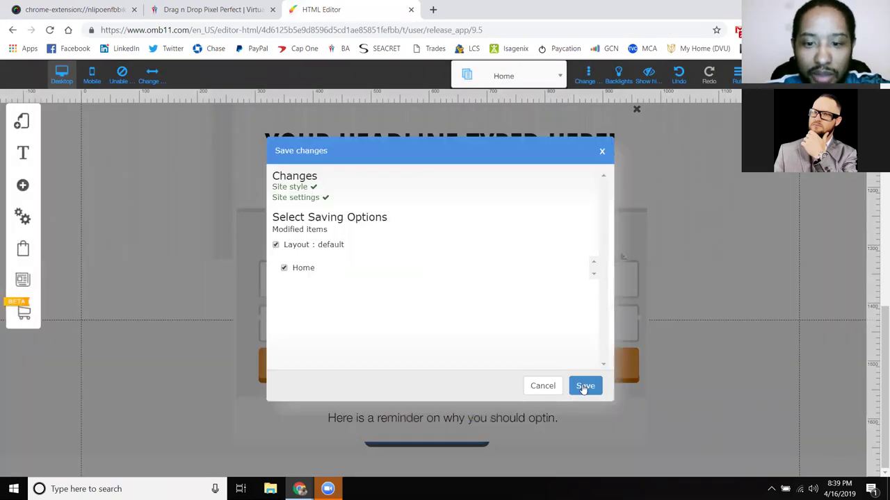
{"action": "left_click", "coordinate": [586, 385]}
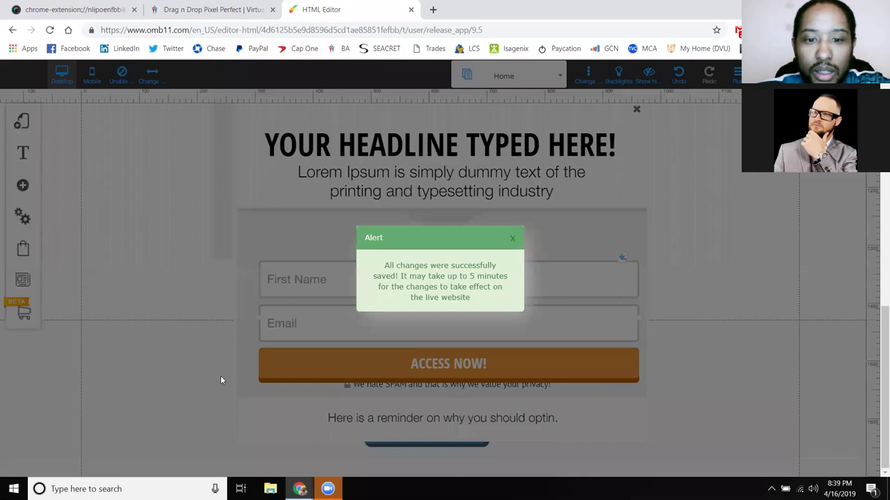
Dismiss the save notice and open the Change URL settings of the opt-in form in the pop-up
{"action": "left_click", "coordinate": [382, 296]}
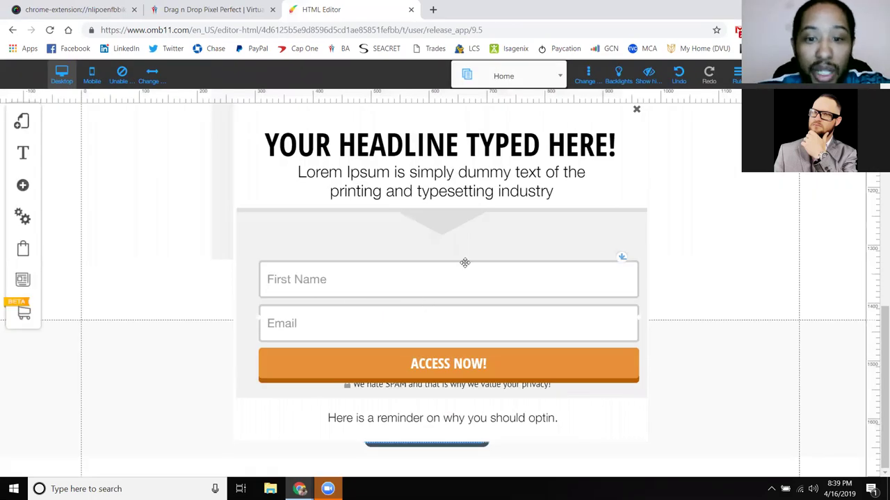
{"action": "left_click", "coordinate": [414, 205]}
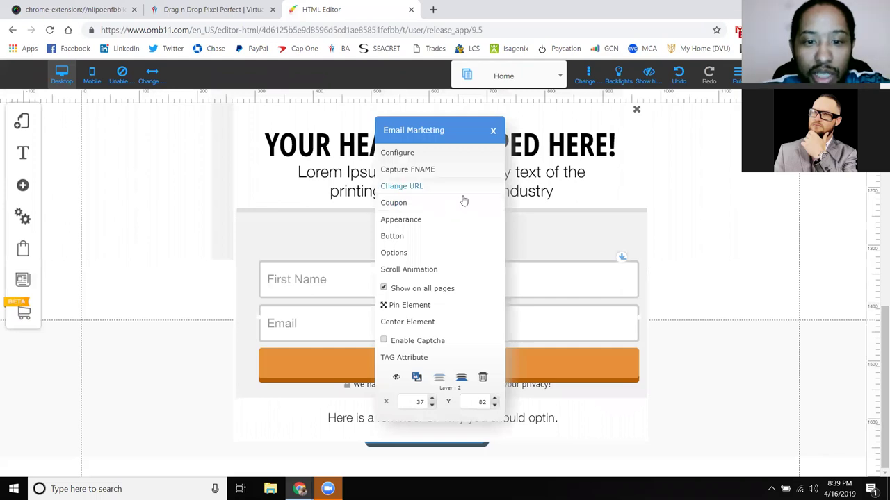
{"action": "left_click", "coordinate": [402, 187]}
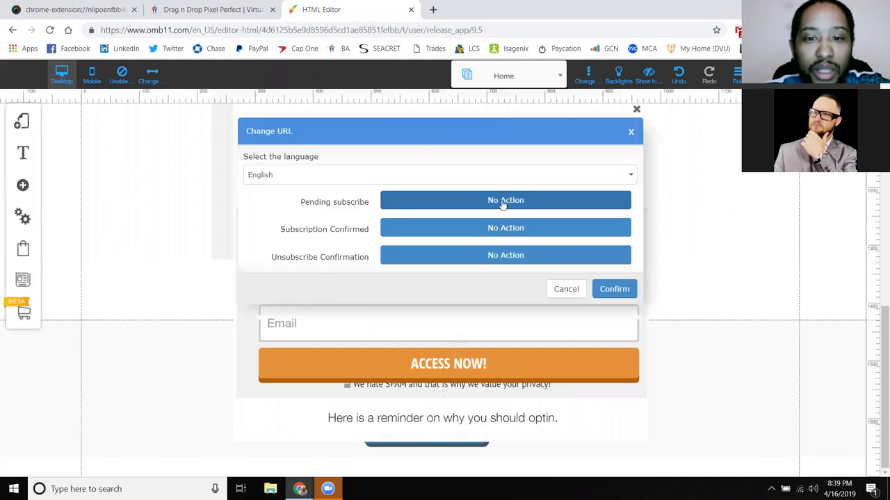
Link the form's Pending subscribe action to the Home page
{"action": "left_click", "coordinate": [502, 203]}
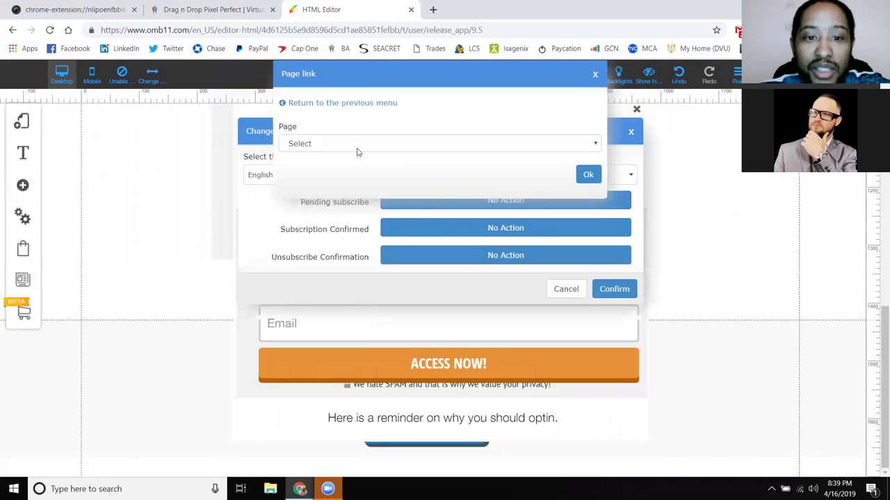
{"action": "left_click", "coordinate": [358, 148]}
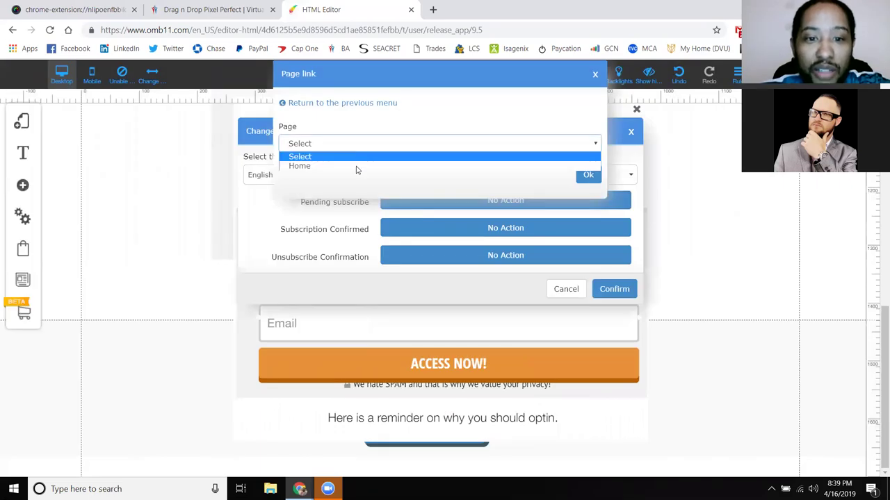
{"action": "left_click", "coordinate": [391, 125]}
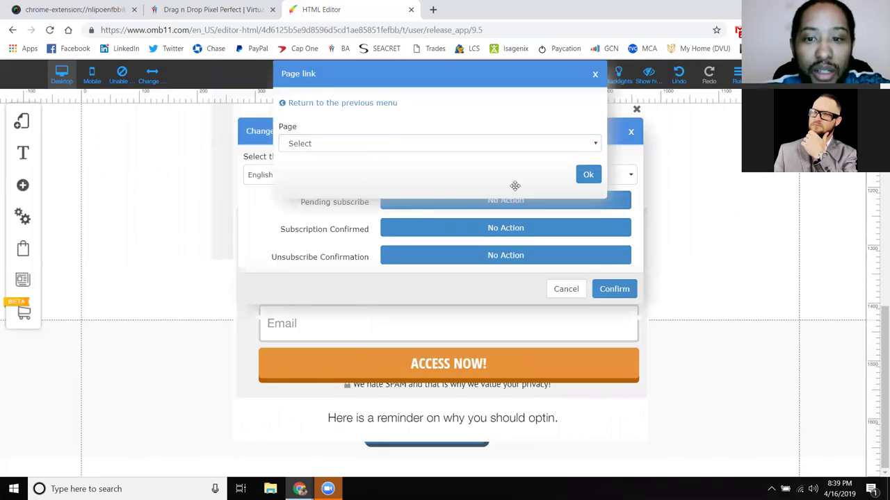
{"action": "left_click", "coordinate": [419, 147]}
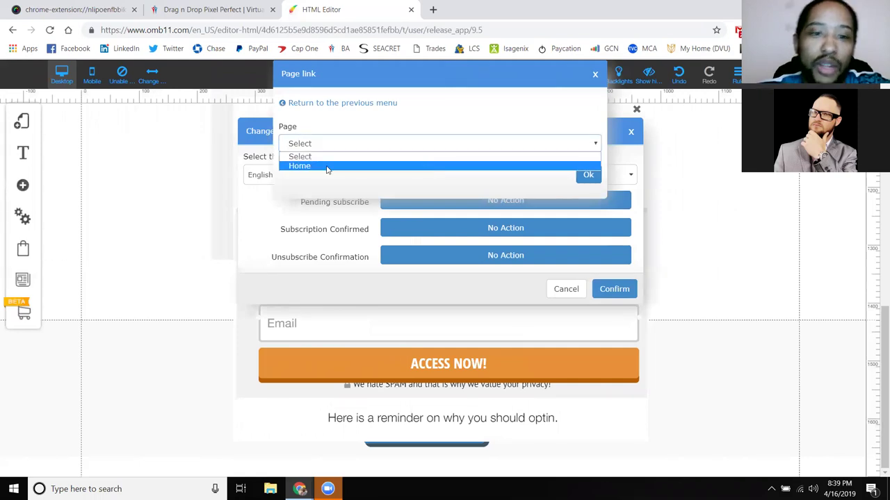
{"action": "left_click", "coordinate": [377, 165]}
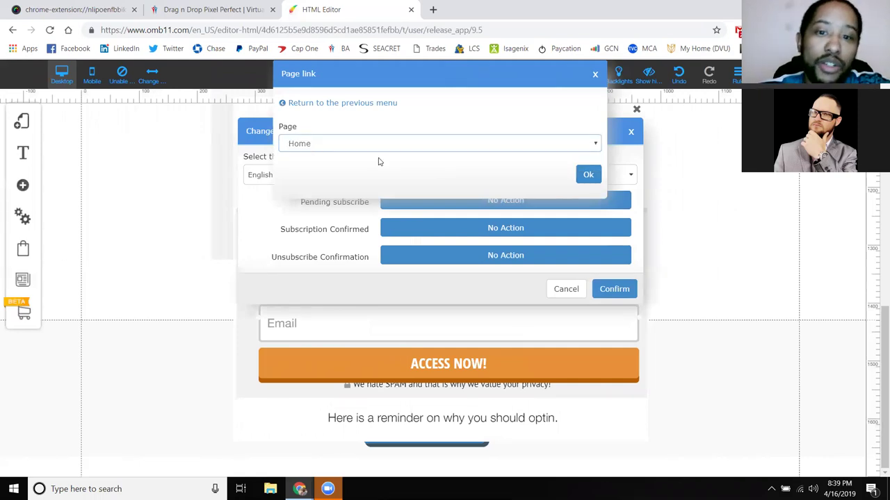
{"action": "left_click", "coordinate": [588, 175]}
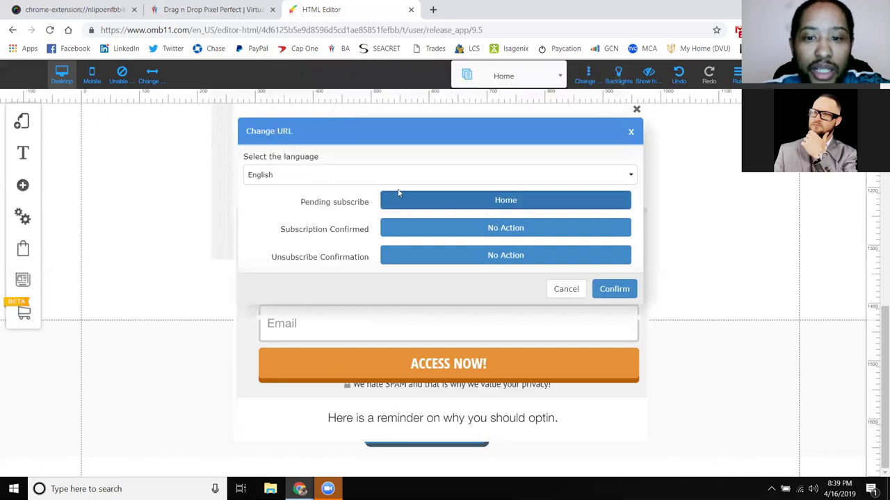
Switch the Pending subscribe link from a page to a web address
{"action": "left_click", "coordinate": [442, 227]}
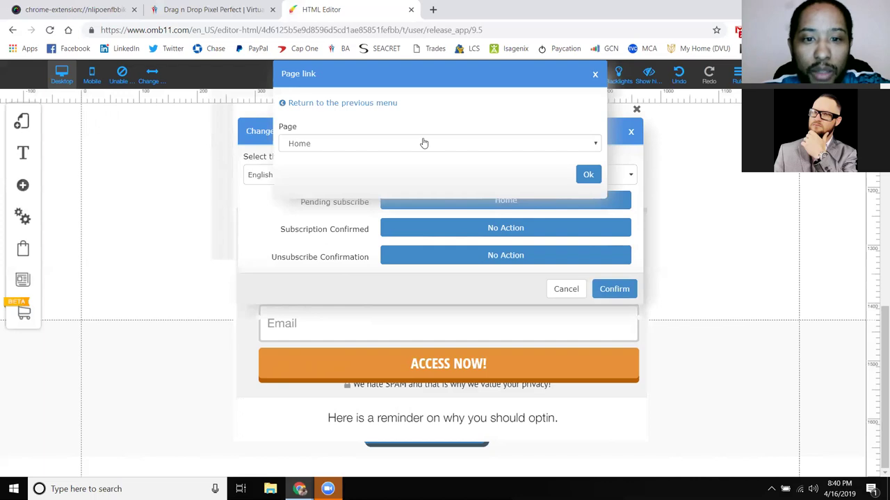
{"action": "left_click", "coordinate": [372, 103]}
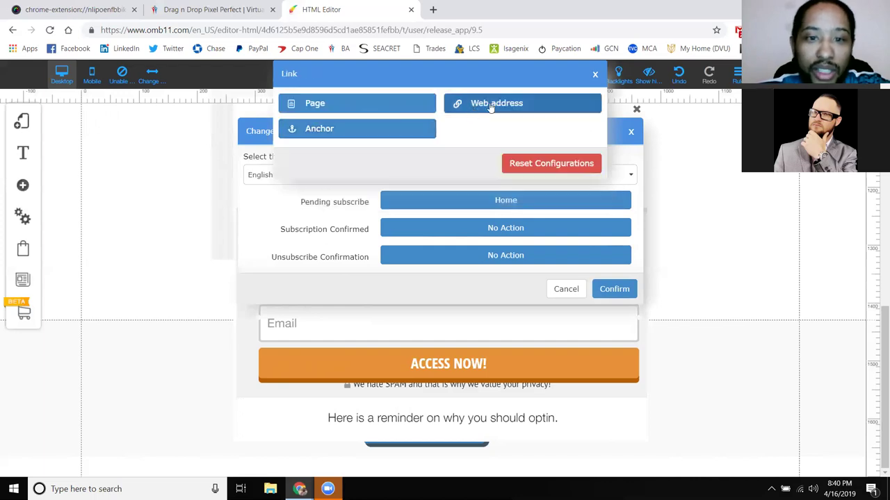
{"action": "left_click", "coordinate": [492, 106]}
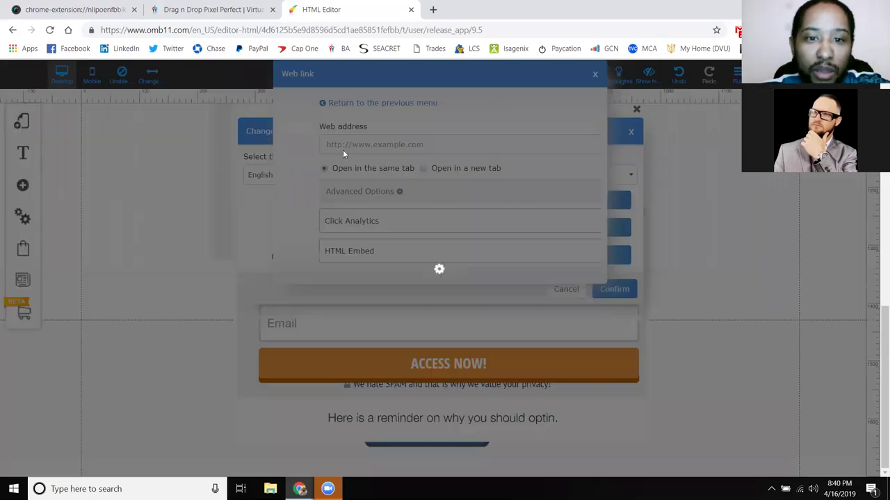
{"action": "left_click", "coordinate": [375, 145]}
{"action": "key", "text": "ctrl+v"}
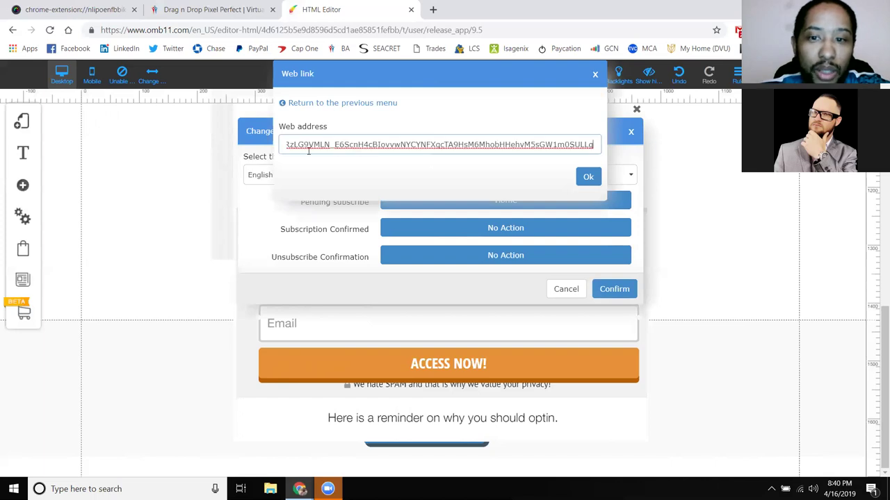
{"action": "left_click_drag", "start_coordinate": [85, 150], "coordinate": [272, 157]}
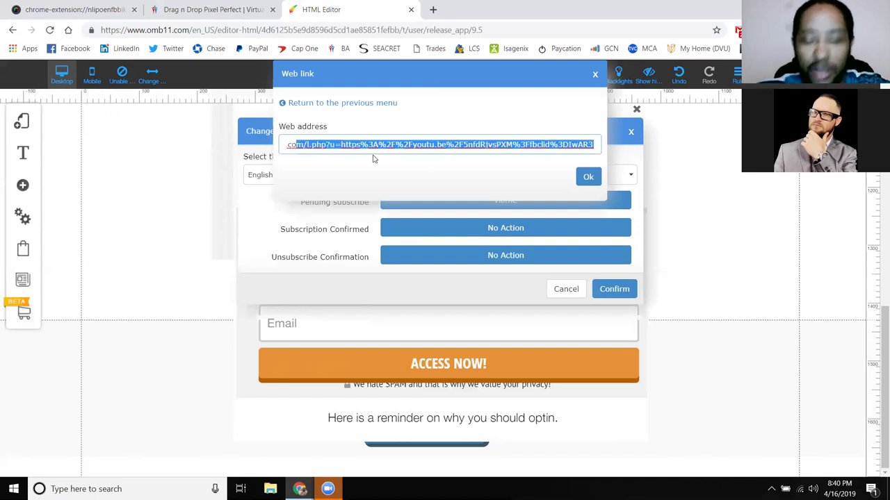
{"action": "key", "text": "BackSpace"}
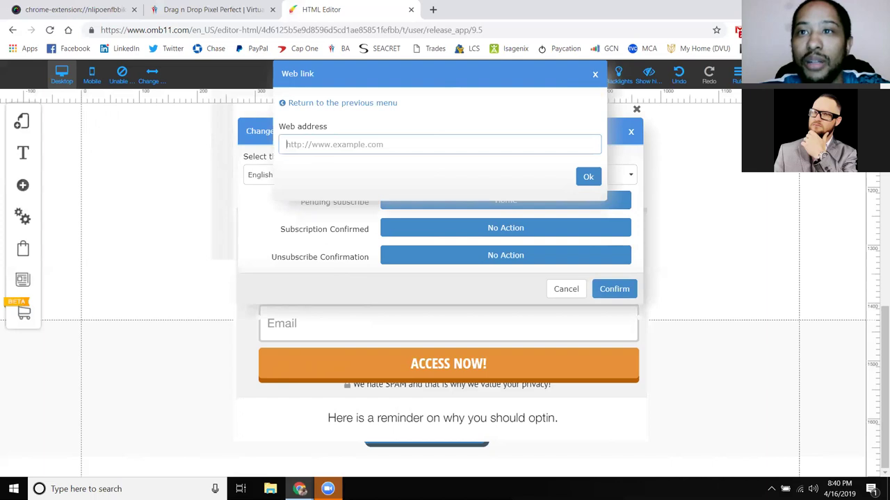
{"action": "key", "text": "alt+Tab"}
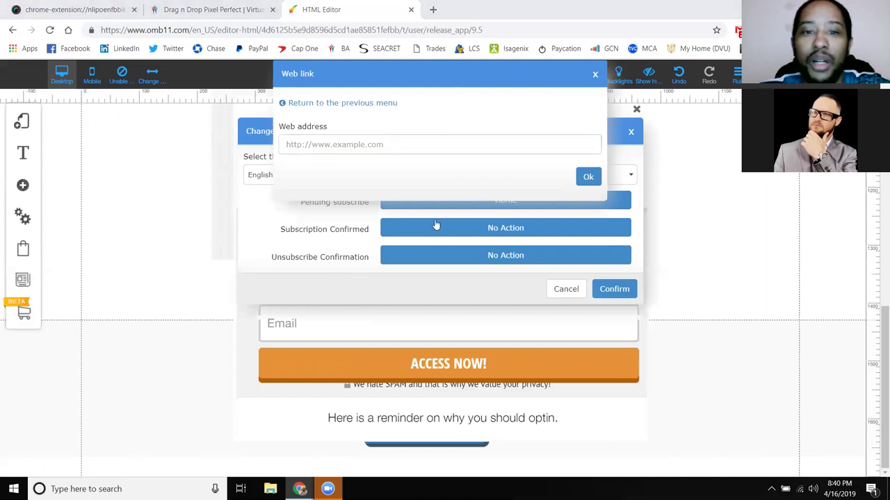
{"action": "left_click", "coordinate": [389, 136]}
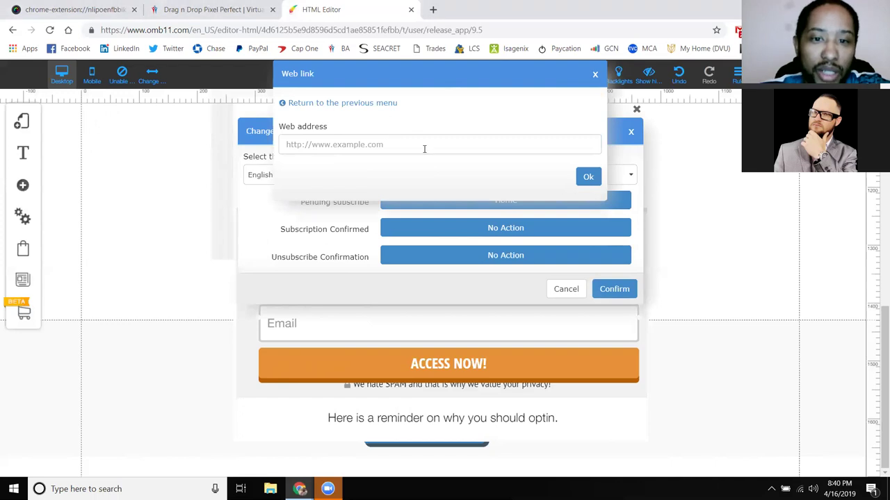
{"action": "left_click", "coordinate": [385, 151]}
{"action": "type", "text": "https://youtu.be/5nfdRjvsPXM"}
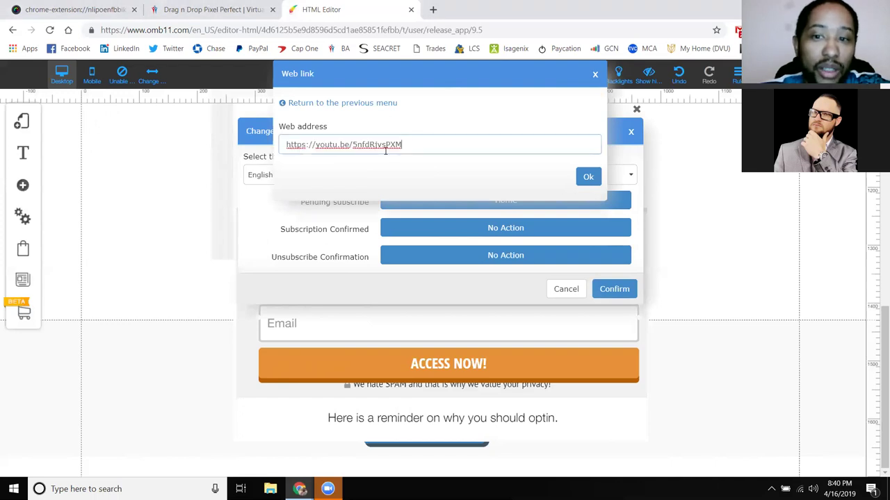
{"action": "left_click", "coordinate": [588, 176]}
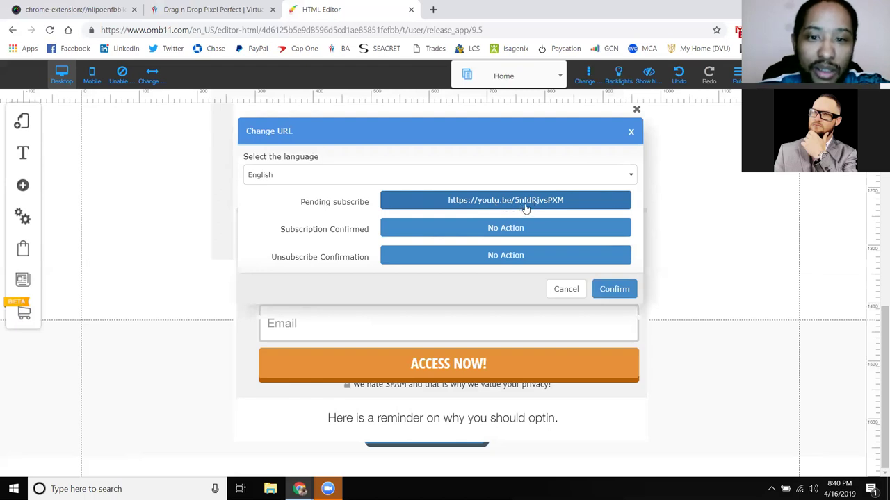
{"action": "left_click", "coordinate": [489, 229]}
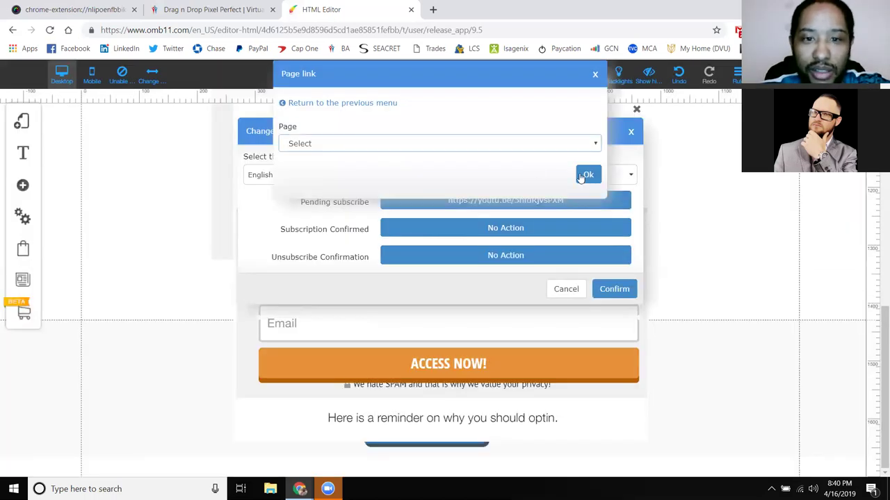
{"action": "left_click", "coordinate": [586, 176]}
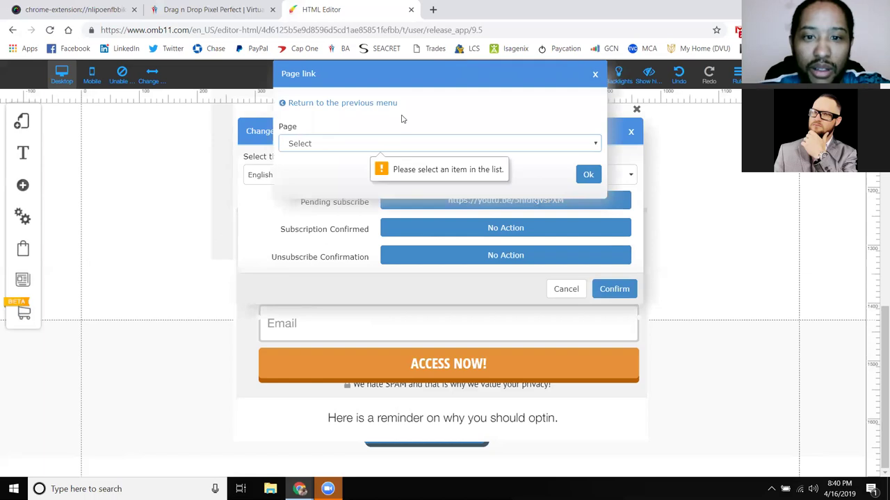
{"action": "left_click", "coordinate": [343, 103]}
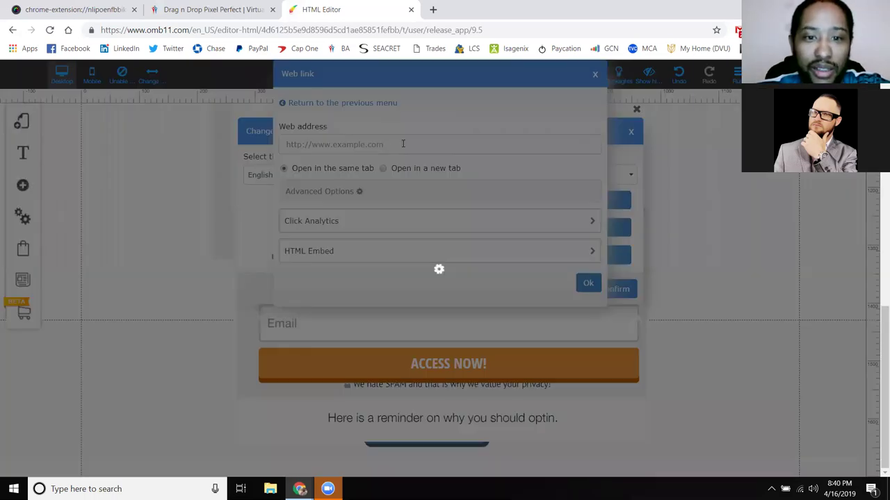
{"action": "left_click", "coordinate": [411, 143]}
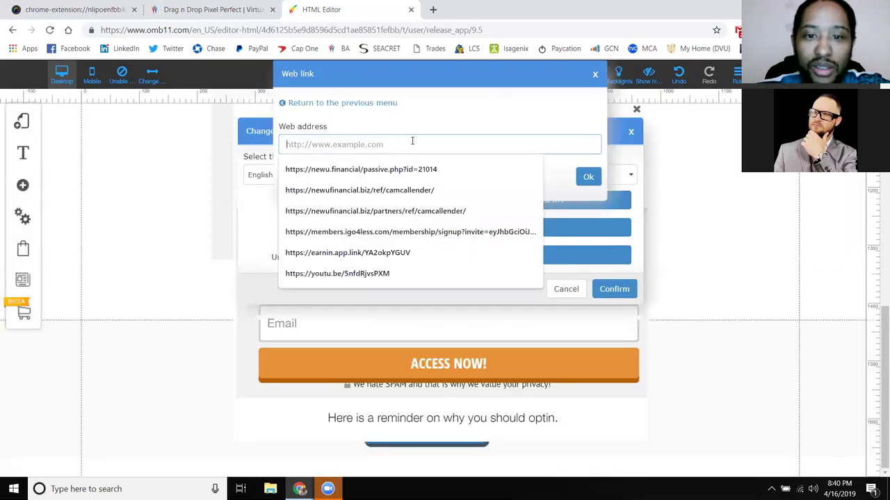
{"action": "type", "text": "https://youtu.be/5nfdRjvsPXM"}
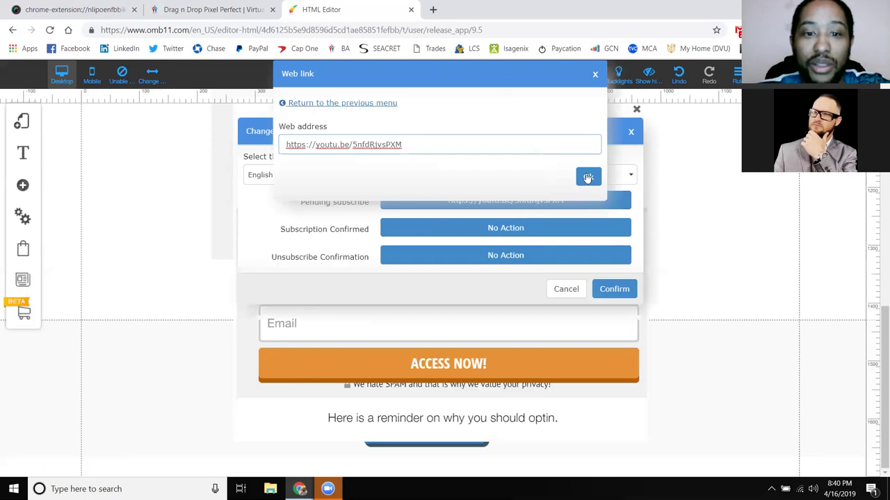
{"action": "key", "text": "Return"}
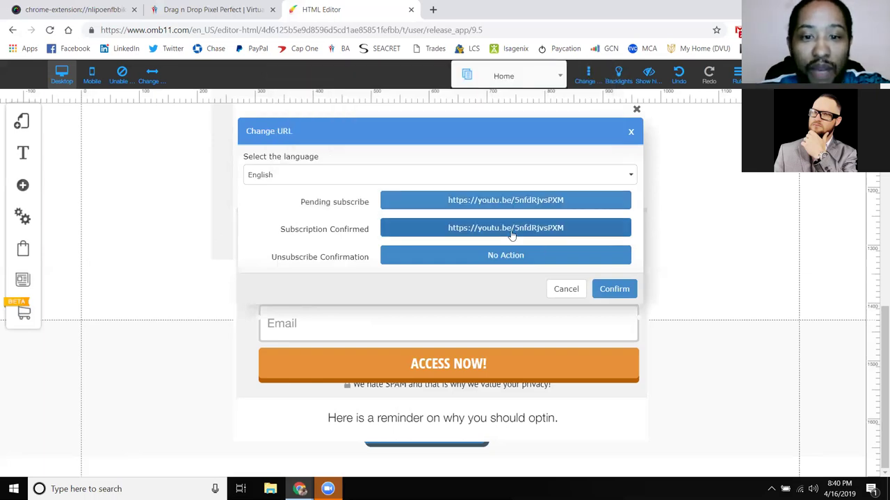
Recheck the link type and web address set for the Subscription Confirmed action
{"action": "left_click", "coordinate": [511, 233]}
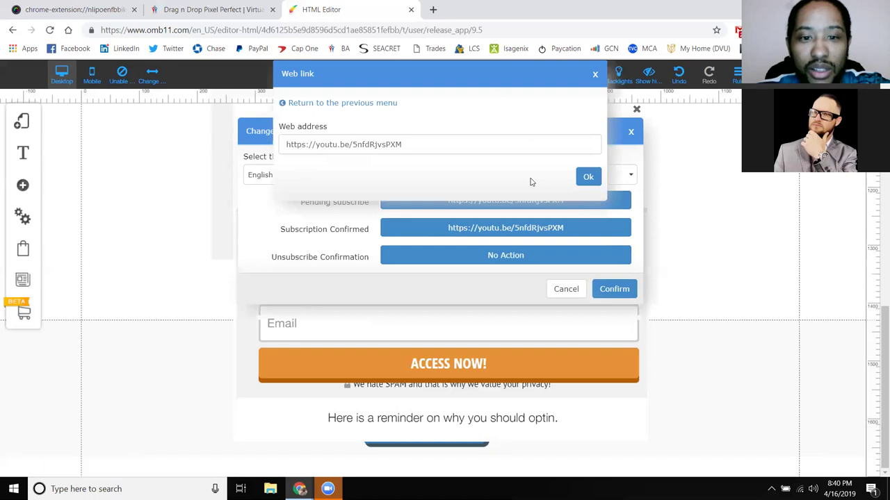
{"action": "left_click", "coordinate": [587, 176]}
{"action": "left_click", "coordinate": [472, 225]}
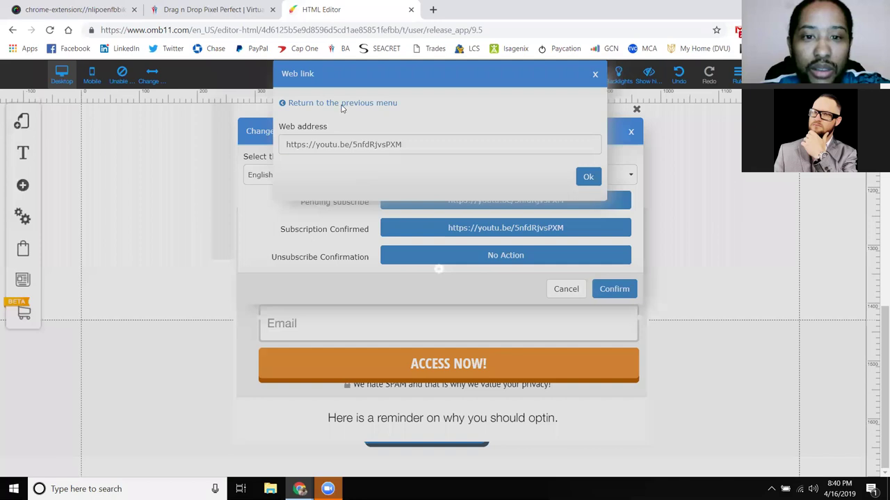
{"action": "left_click", "coordinate": [341, 105]}
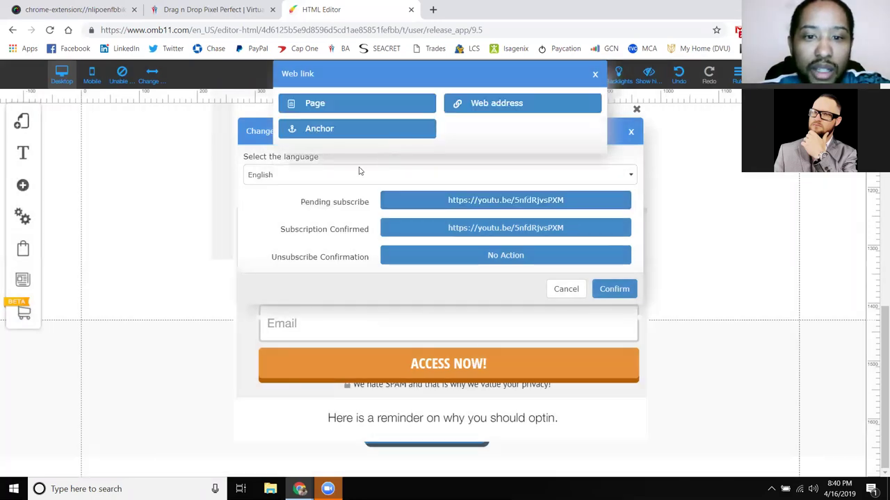
{"action": "left_click", "coordinate": [521, 102]}
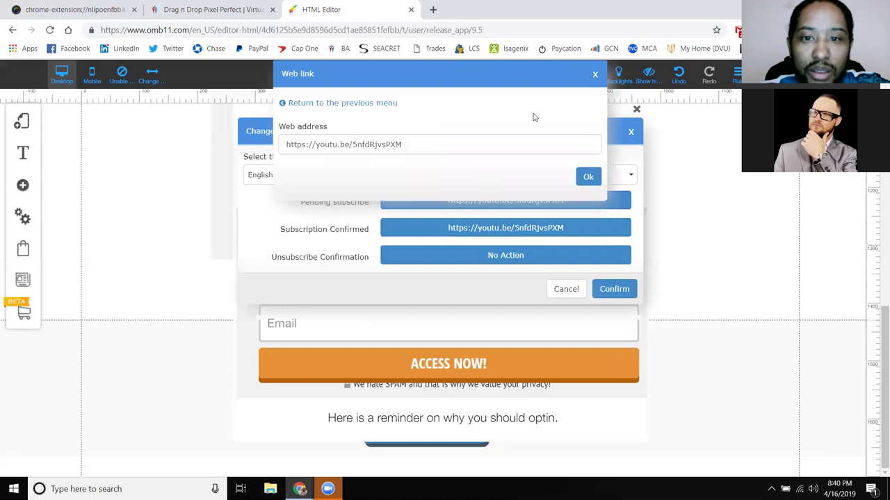
{"action": "left_click", "coordinate": [378, 264]}
{"action": "left_click", "coordinate": [517, 256]}
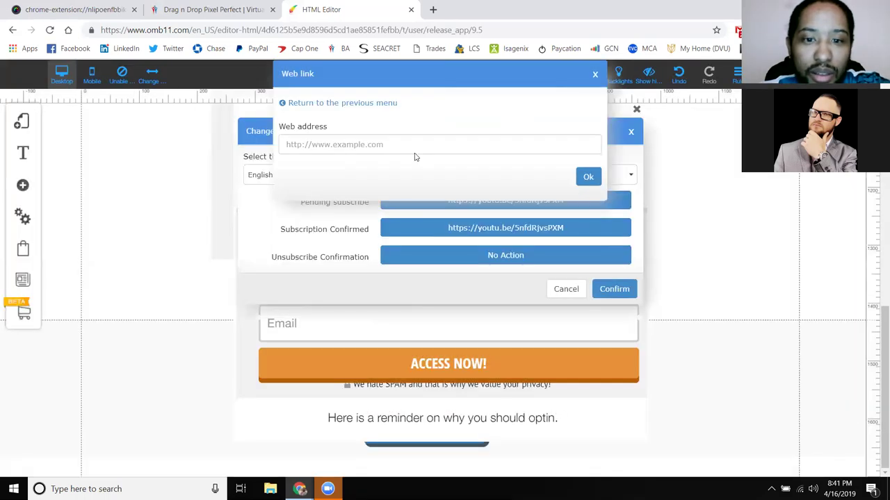
{"action": "left_click", "coordinate": [417, 149]}
{"action": "left_click", "coordinate": [435, 187]}
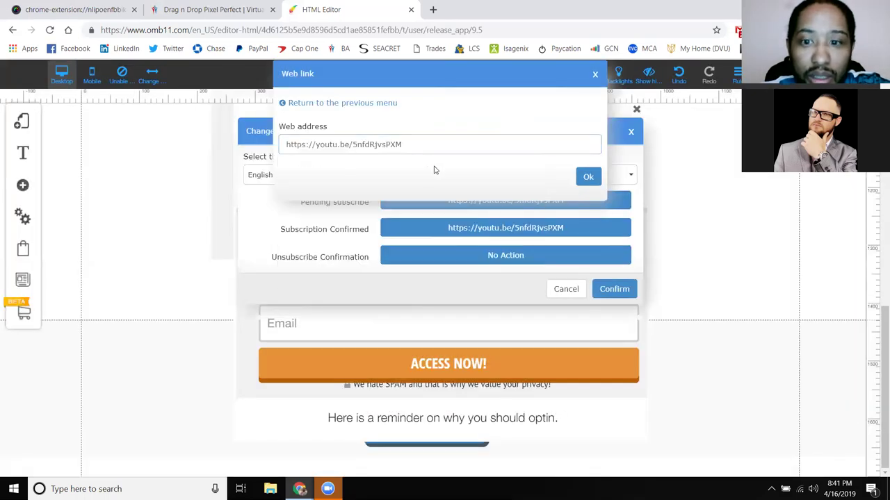
{"action": "left_click", "coordinate": [585, 180]}
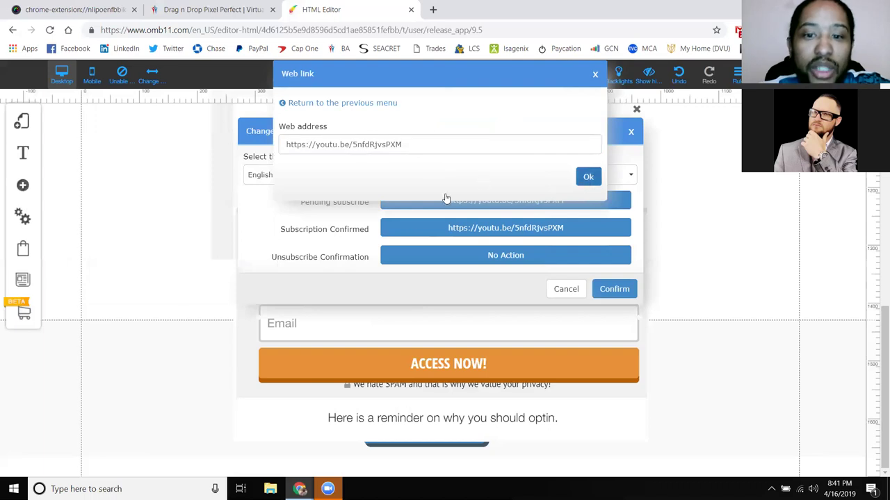
{"action": "key", "text": "Return"}
Recheck the Pending subscribe web address, and switch to the My sites list in Builderall
{"action": "left_click", "coordinate": [471, 204]}
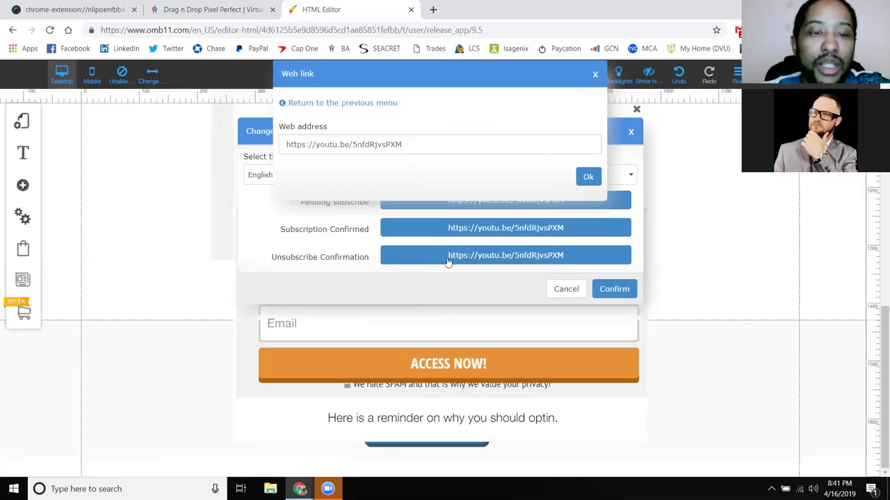
{"action": "key", "text": "Return"}
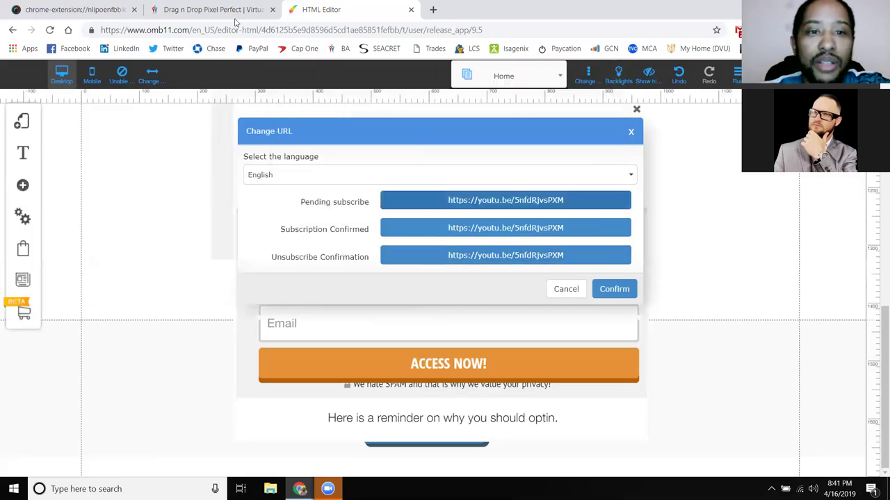
{"action": "key", "text": "ctrl+shift+Tab"}
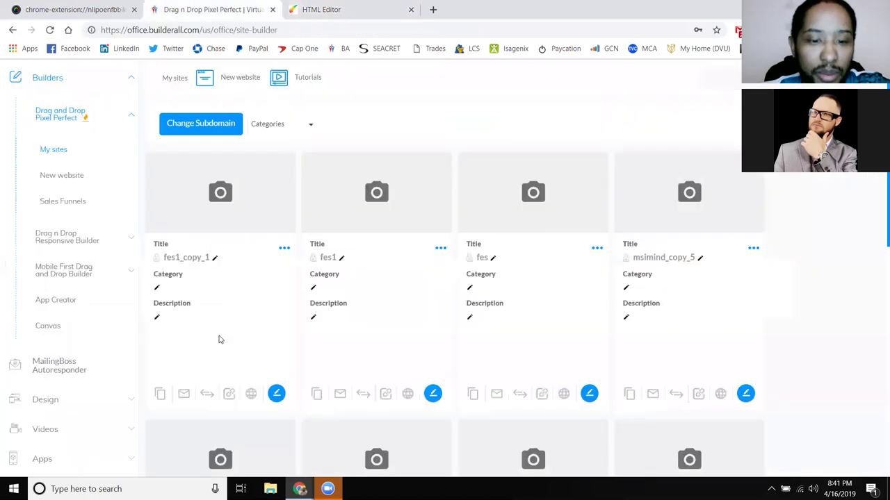
Look through the My sites list down to msimind.com, and close the Change URL settings back in the HTML editor
{"action": "scroll", "coordinate": [281, 285], "scroll_direction": "down", "scroll_amount": 3}
{"action": "scroll", "coordinate": [284, 397], "scroll_direction": "down", "scroll_amount": 2}
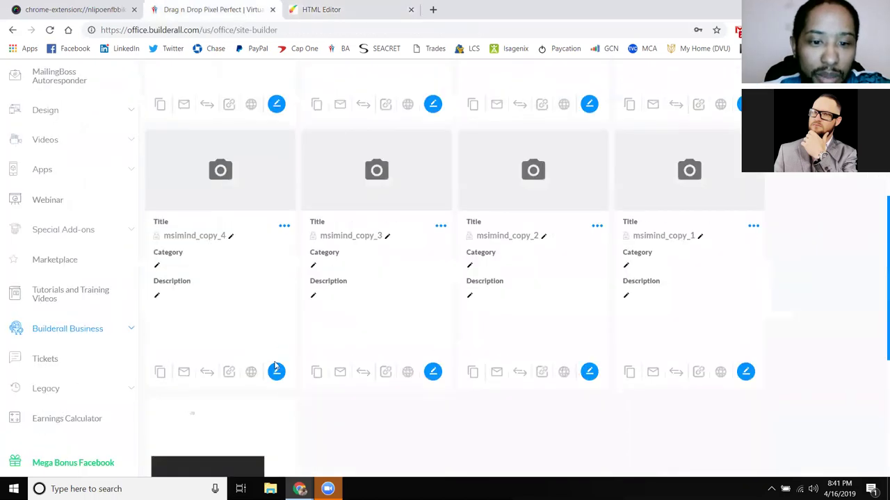
{"action": "scroll", "coordinate": [323, 309], "scroll_direction": "down", "scroll_amount": 3}
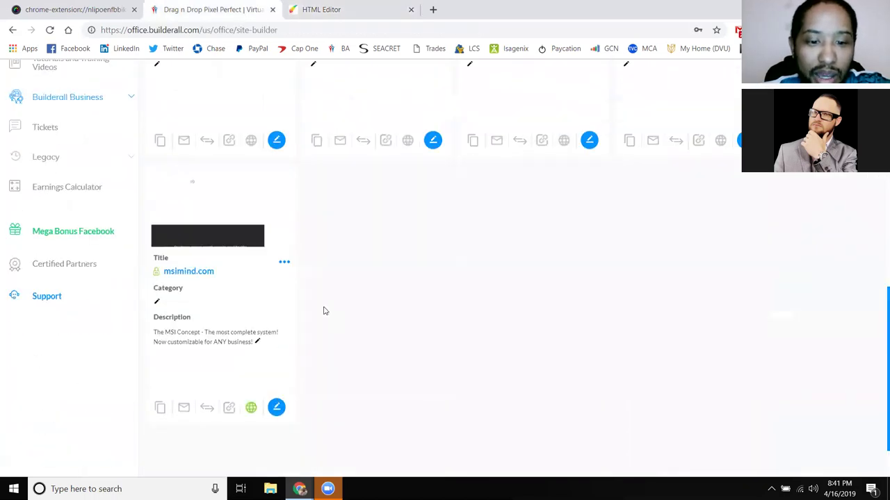
{"action": "left_click", "coordinate": [276, 408]}
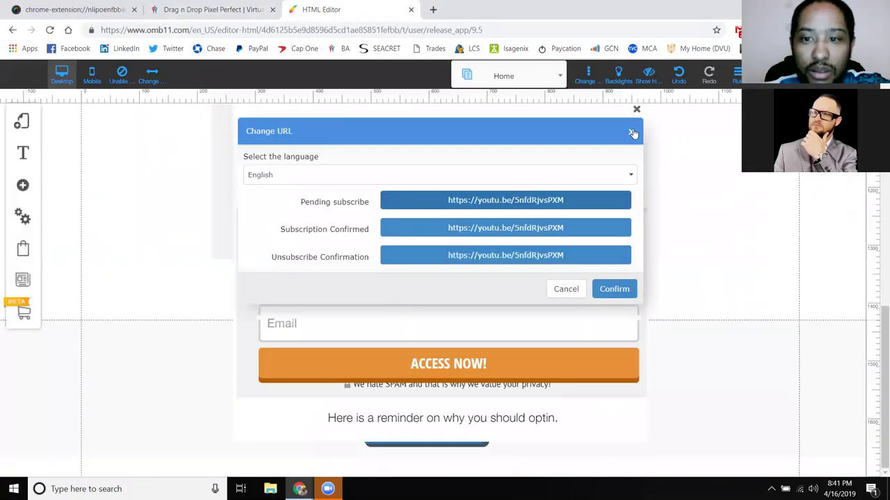
{"action": "left_click", "coordinate": [634, 132]}
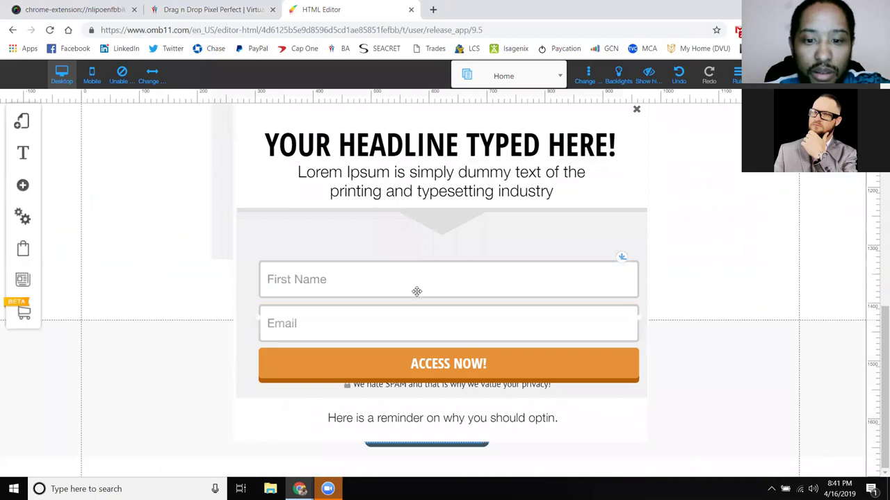
Shift the opt-in pop-up's elements up so they clear the "Watch full video!" and "Get started now!" buttons
{"action": "left_click", "coordinate": [440, 444]}
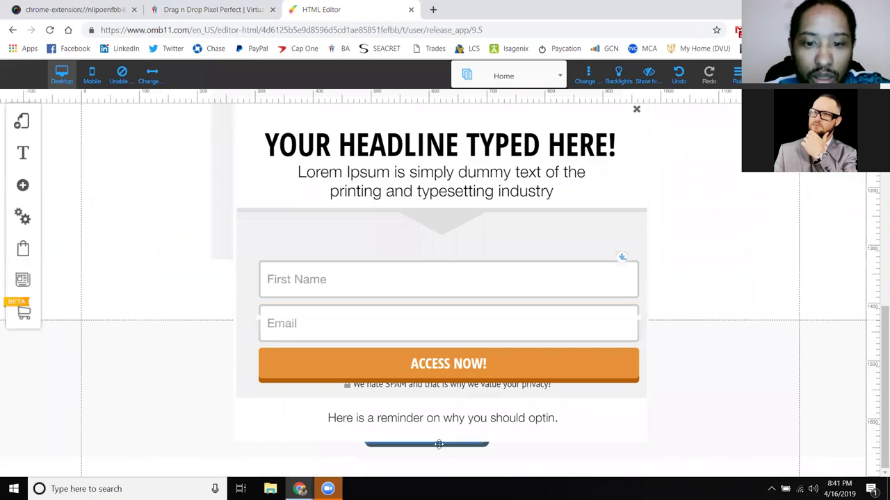
{"action": "left_click", "coordinate": [496, 233]}
{"action": "left_click_drag", "start_coordinate": [481, 250], "coordinate": [491, 180]}
{"action": "left_click", "coordinate": [475, 449]}
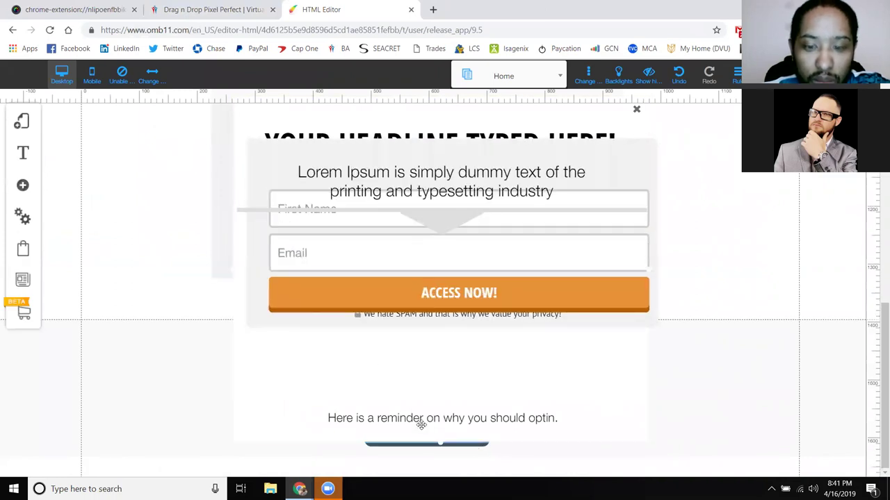
{"action": "left_click", "coordinate": [467, 434]}
{"action": "key", "text": "ctrl+z"}
{"action": "left_click", "coordinate": [404, 346]}
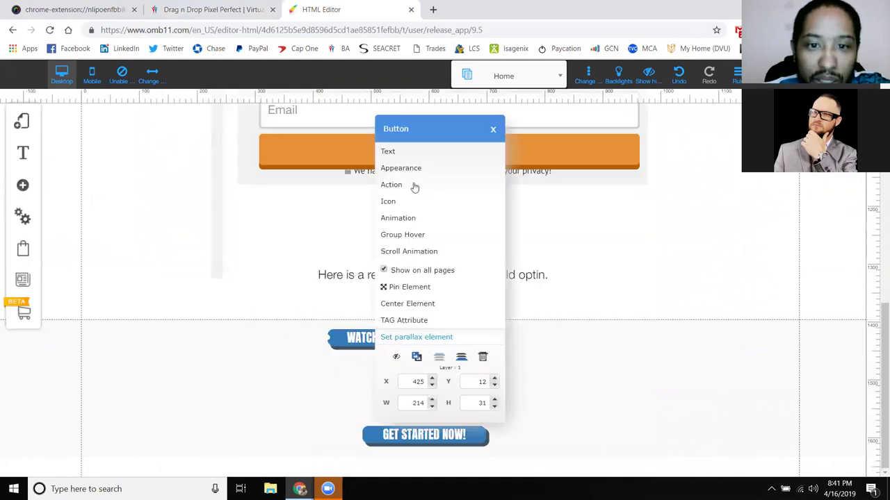
{"action": "left_click", "coordinate": [415, 187]}
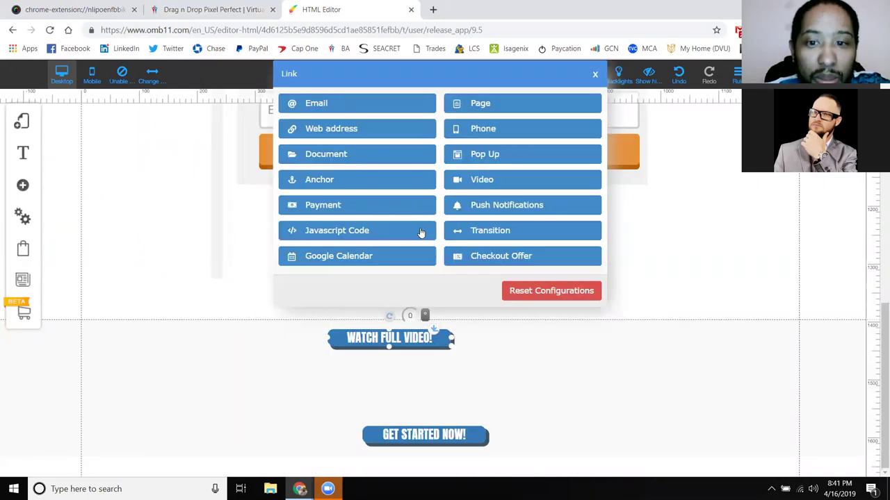
{"action": "left_click", "coordinate": [494, 158]}
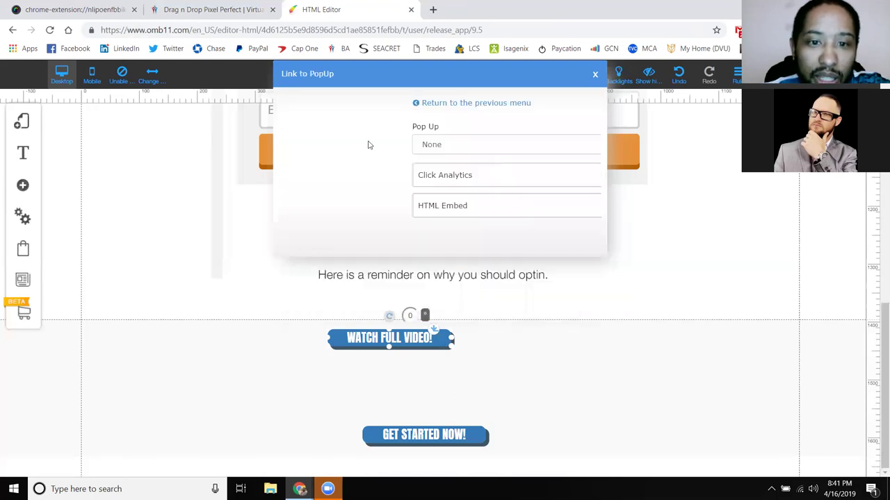
{"action": "left_click", "coordinate": [327, 145]}
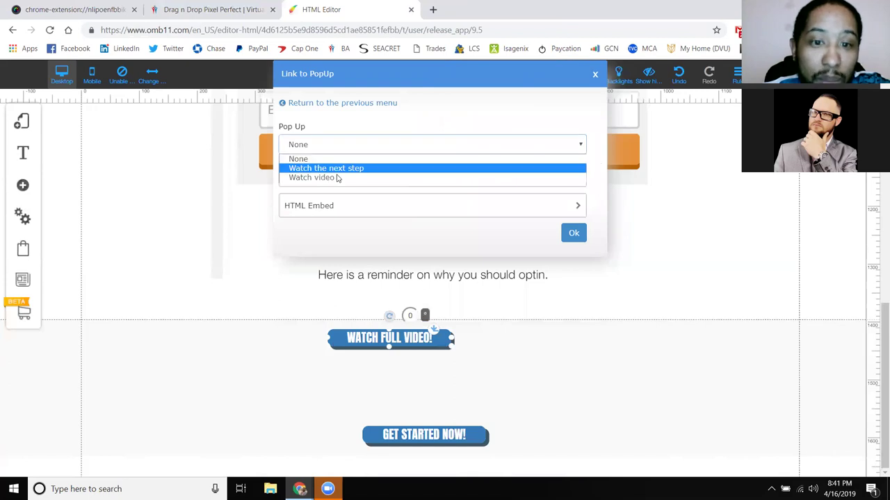
{"action": "key", "text": "Up"}
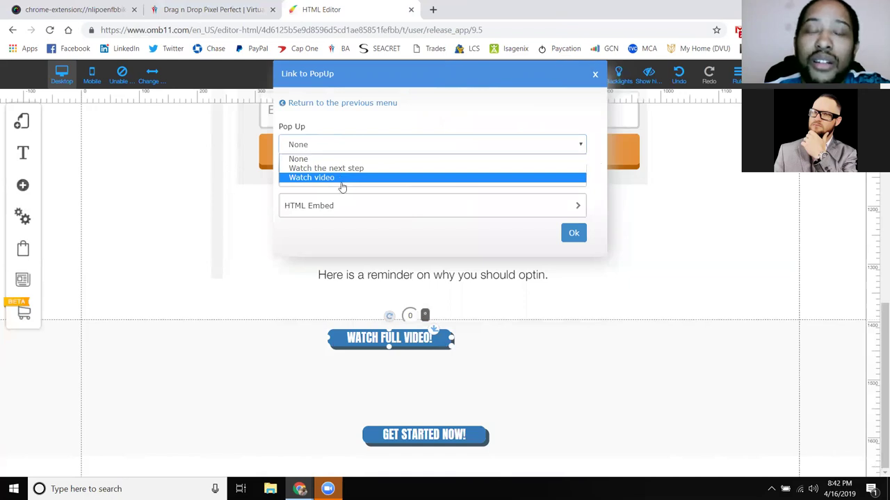
{"action": "key", "text": "Up"}
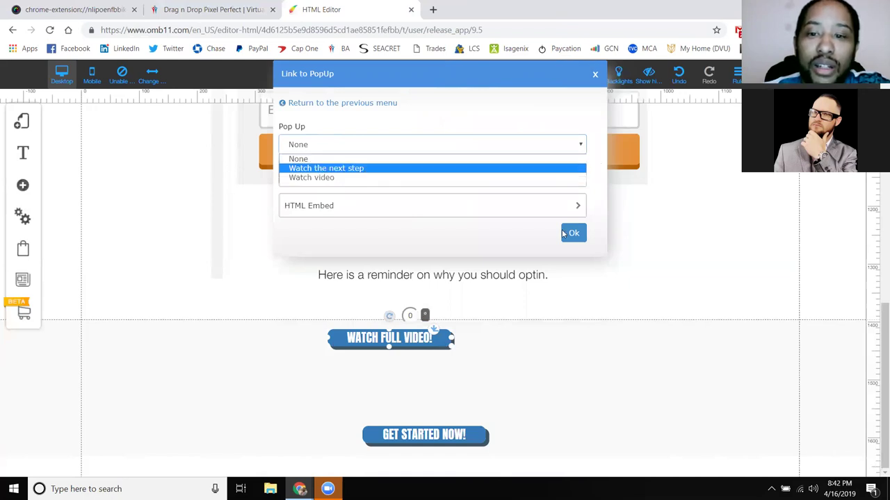
{"action": "key", "text": "Up"}
{"action": "key", "text": "Escape"}
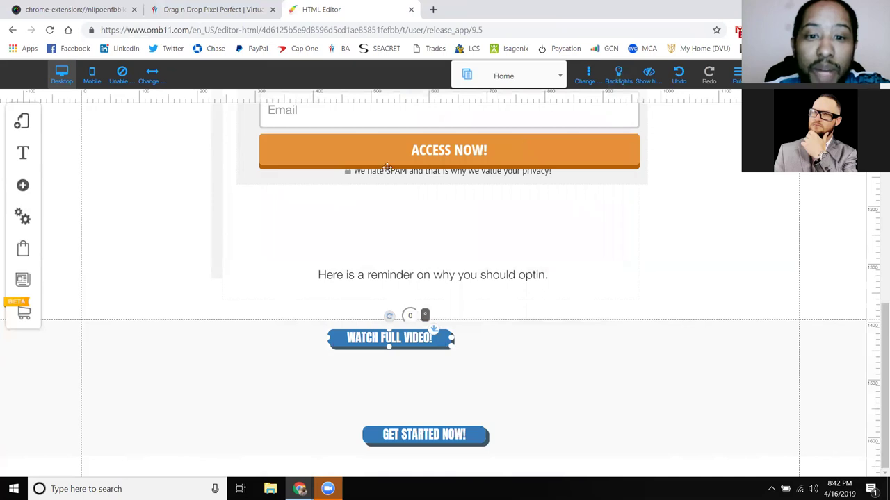
Move the First Name and Email opt-in form down to just above the reminder text
{"action": "scroll", "coordinate": [425, 150], "scroll_direction": "up", "scroll_amount": 2}
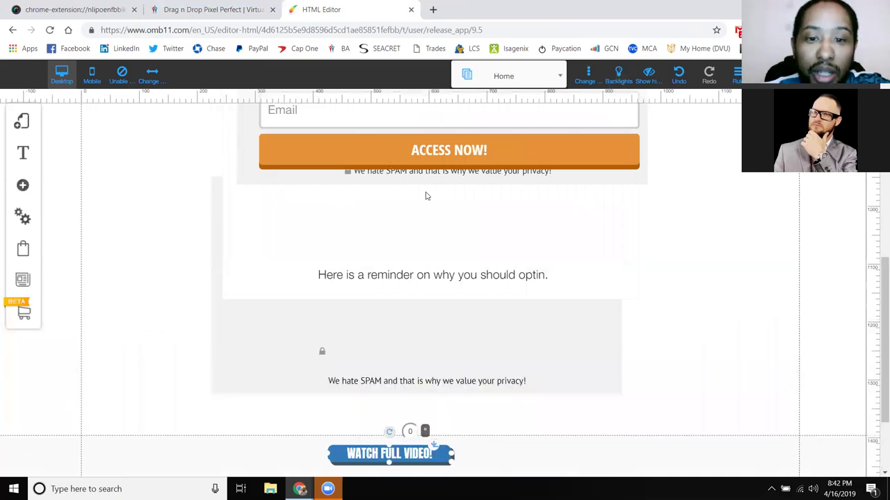
{"action": "left_click_drag", "start_coordinate": [427, 113], "coordinate": [425, 192]}
{"action": "key", "text": "Escape"}
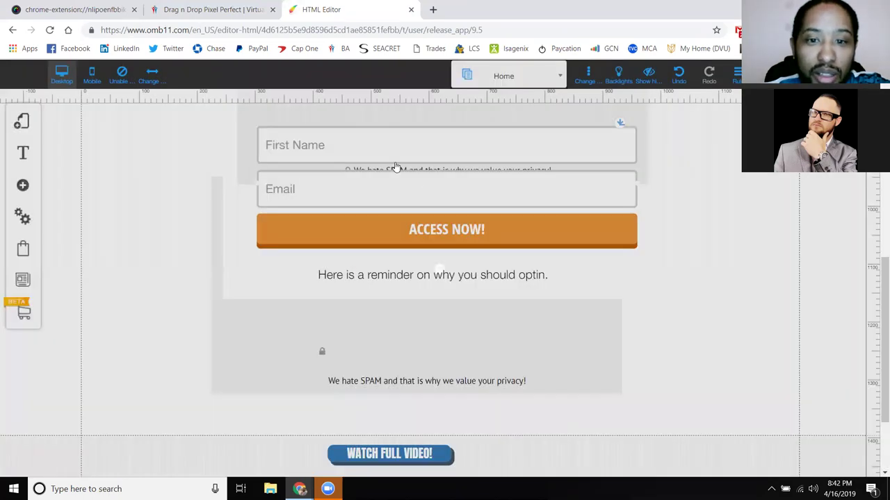
{"action": "left_click", "coordinate": [413, 182]}
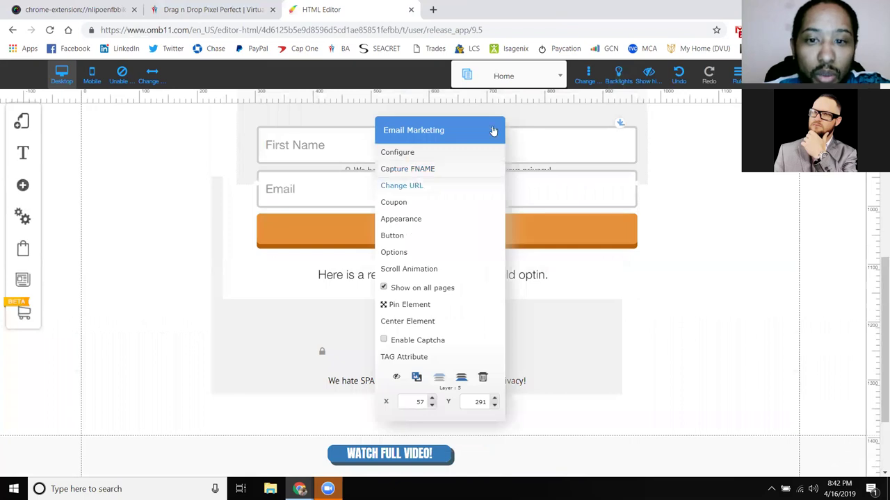
Link the "Watch full video!" button's action to the "Watch video" pop-up
{"action": "left_click", "coordinate": [392, 342]}
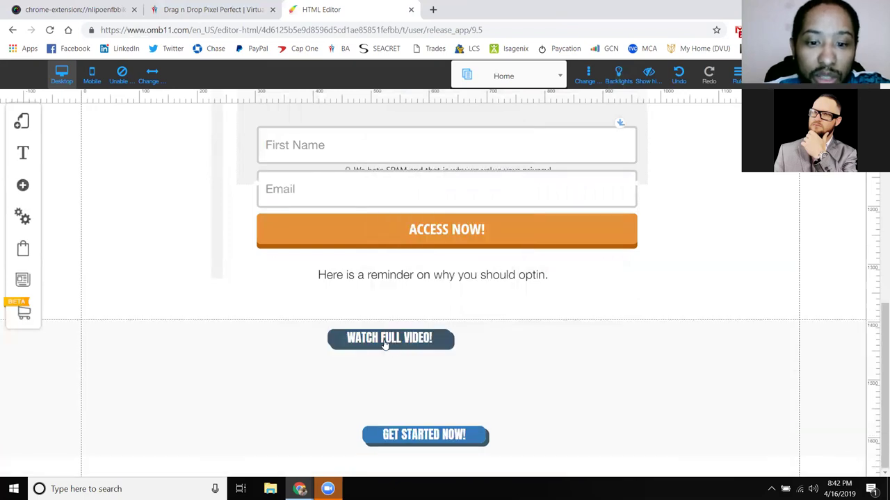
{"action": "left_click", "coordinate": [408, 189]}
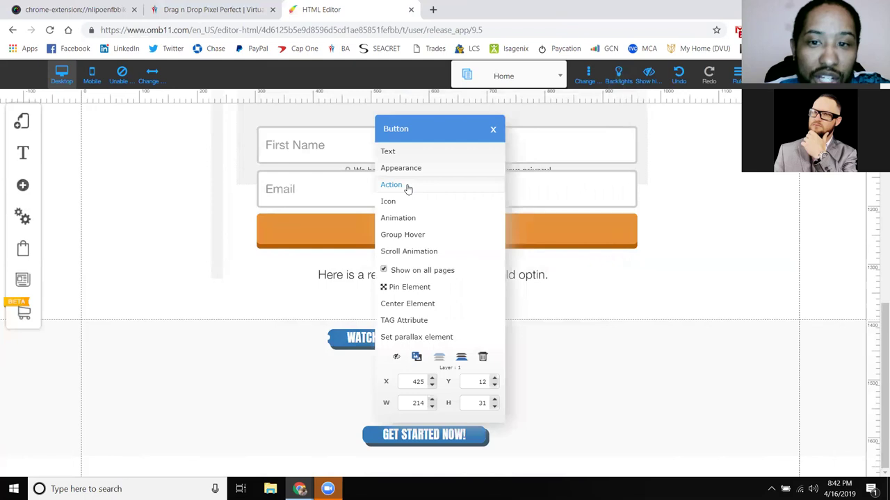
{"action": "left_click", "coordinate": [407, 188]}
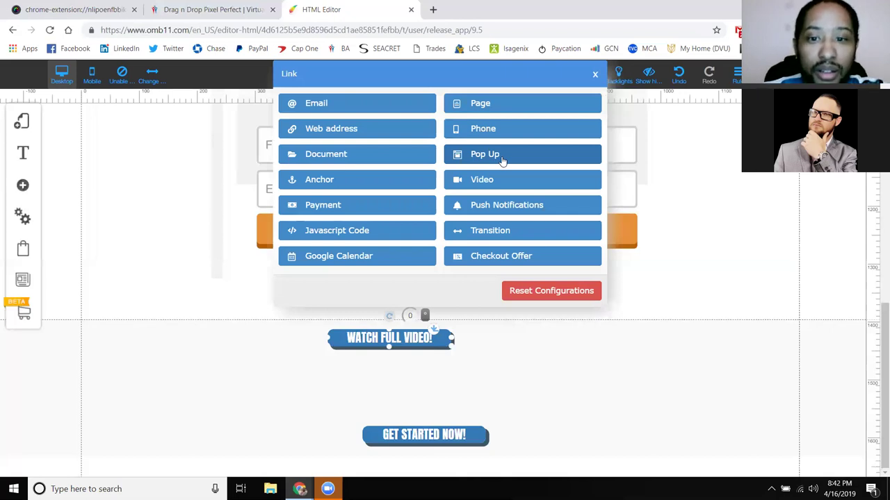
{"action": "double_click", "coordinate": [375, 346]}
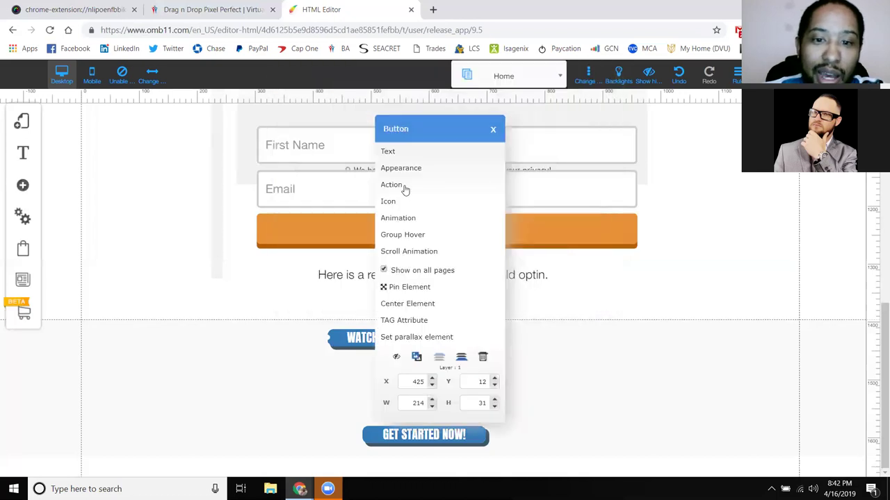
{"action": "left_click", "coordinate": [499, 160]}
{"action": "left_click", "coordinate": [499, 160]}
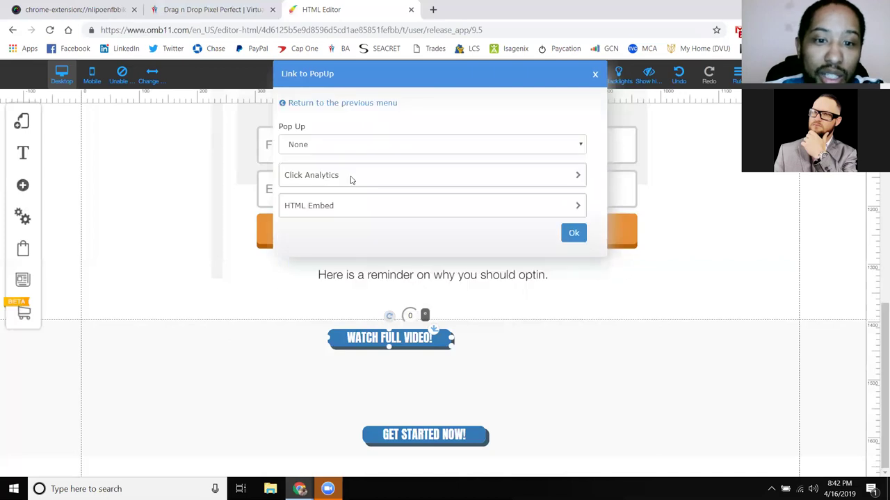
{"action": "left_click", "coordinate": [345, 146]}
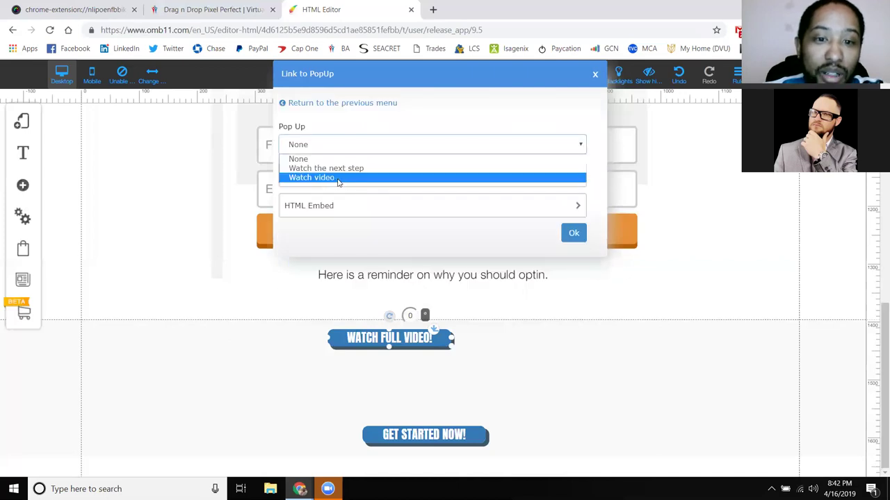
{"action": "left_click", "coordinate": [368, 178]}
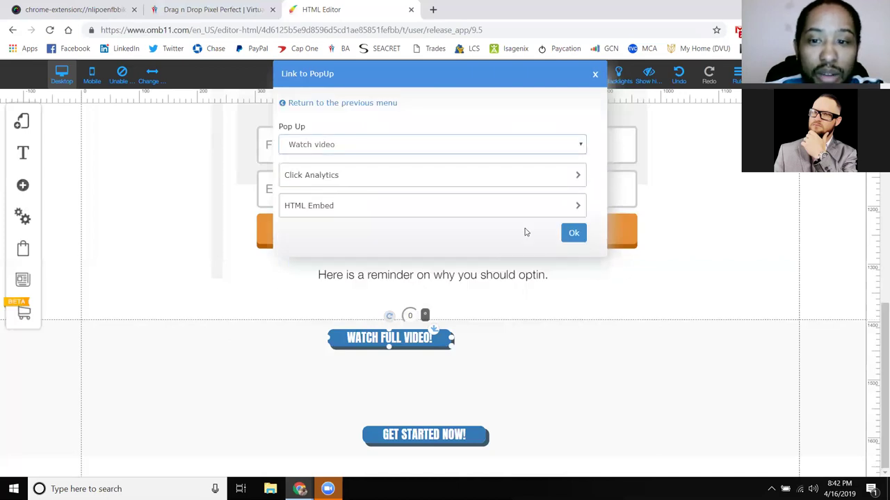
{"action": "left_click", "coordinate": [573, 233]}
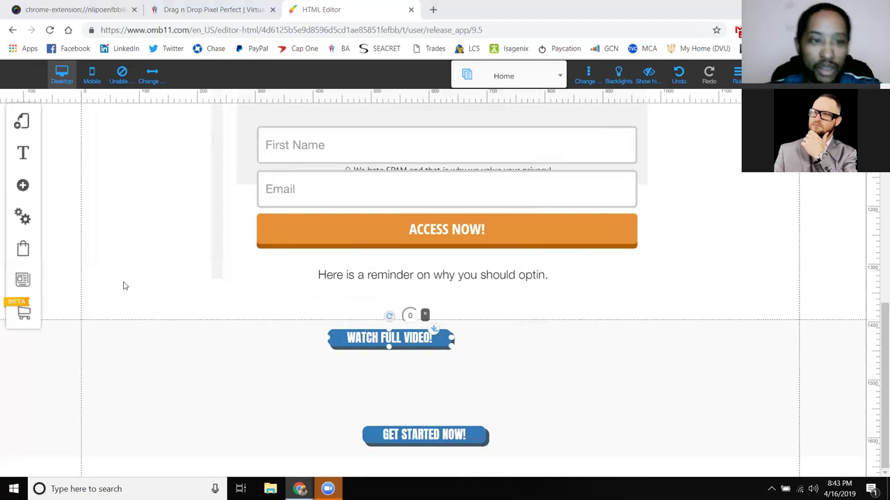
Open the Home page's background settings in the default layout and review the available background colors
{"action": "left_click", "coordinate": [23, 126]}
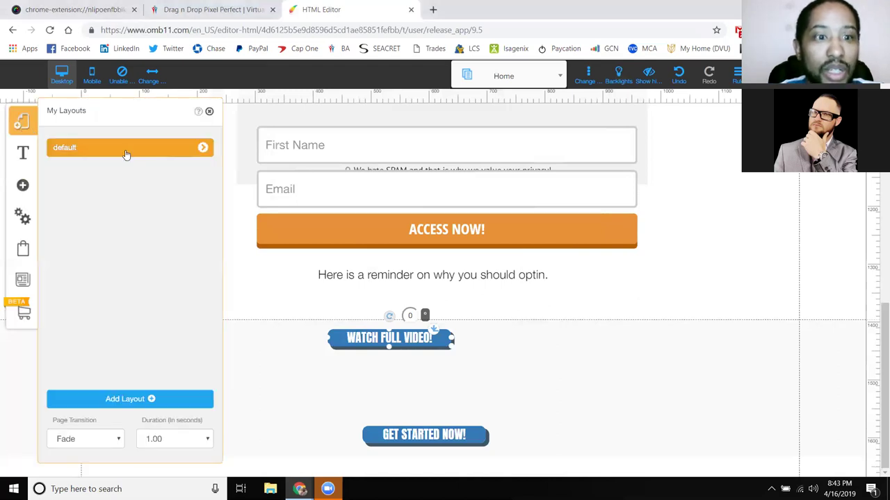
{"action": "left_click", "coordinate": [203, 152]}
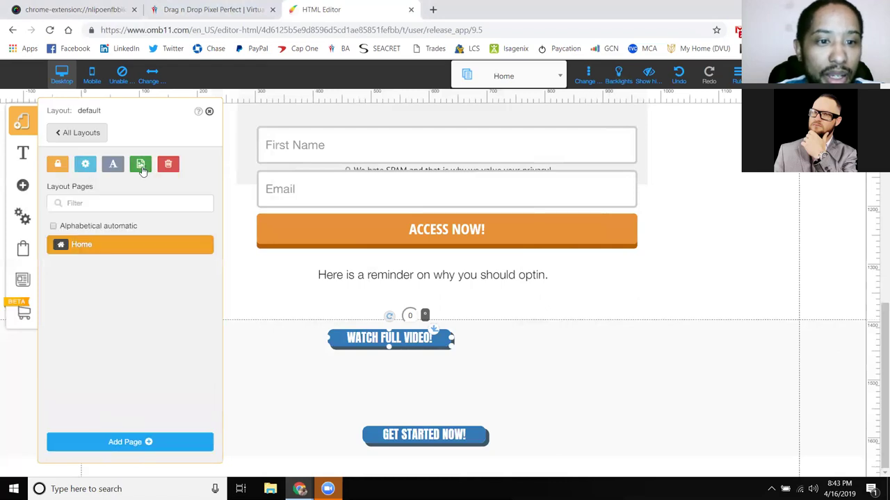
{"action": "left_click", "coordinate": [204, 246]}
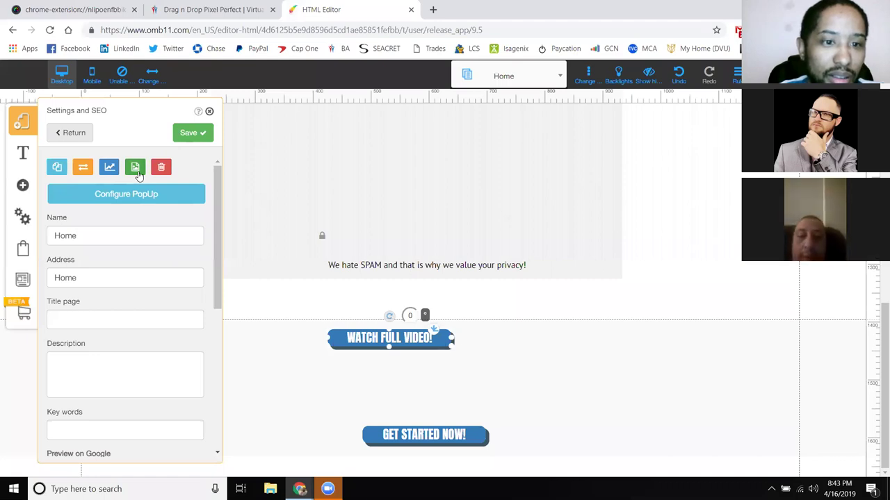
{"action": "left_click", "coordinate": [136, 169]}
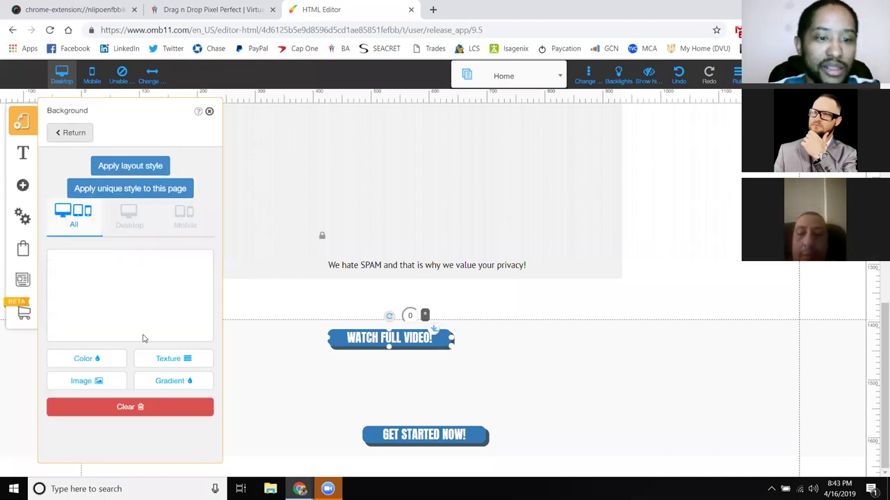
{"action": "left_click", "coordinate": [306, 205]}
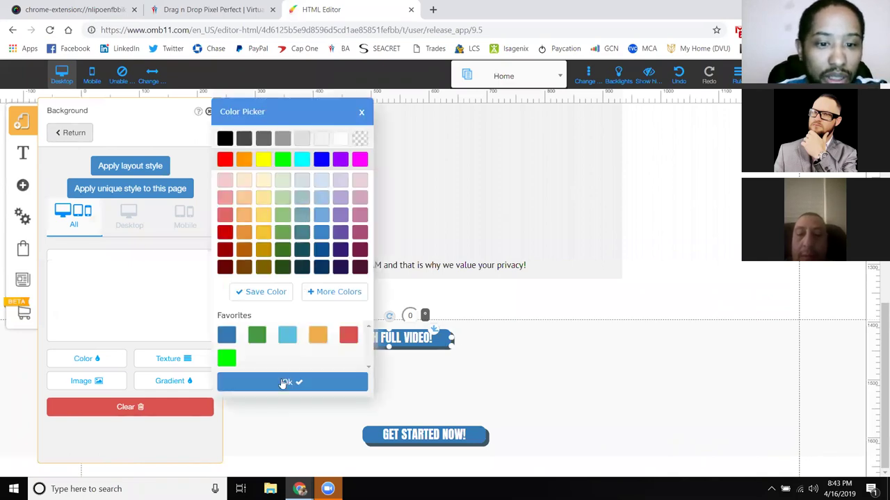
{"action": "left_click", "coordinate": [163, 362]}
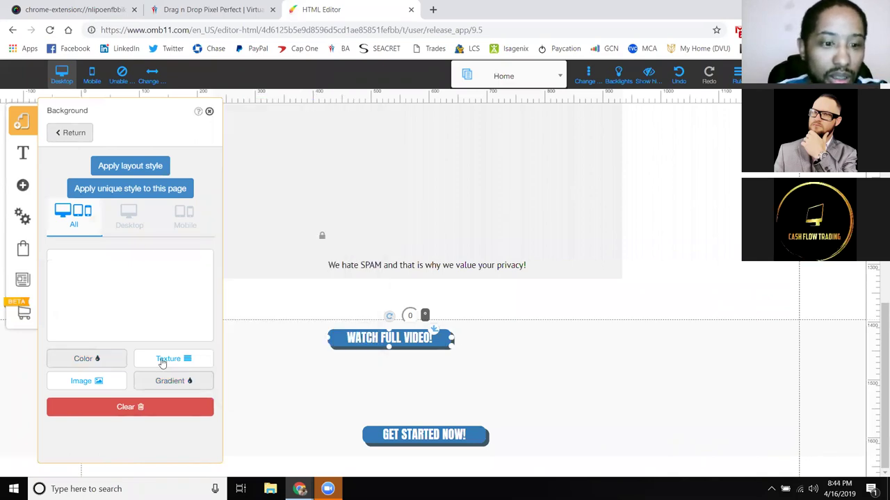
Choose the colorful paint-splattered image from the System Data files as the Home page's background image
{"action": "left_click", "coordinate": [98, 384]}
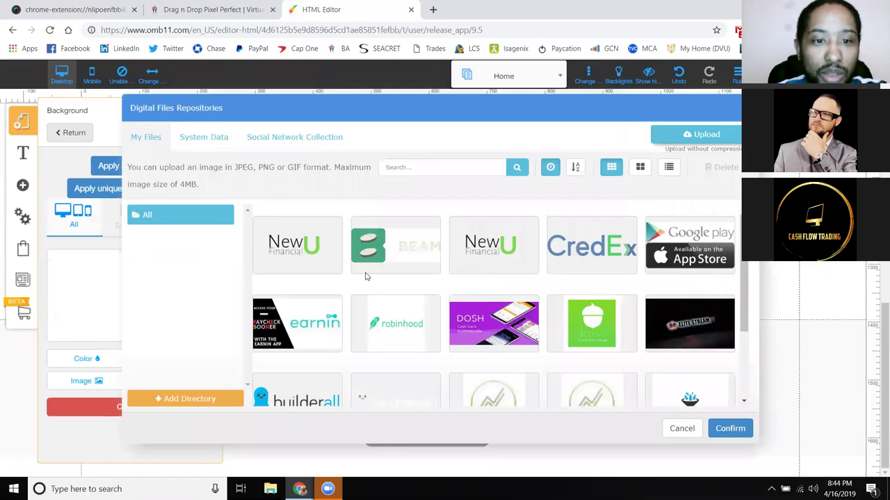
{"action": "left_click", "coordinate": [203, 138]}
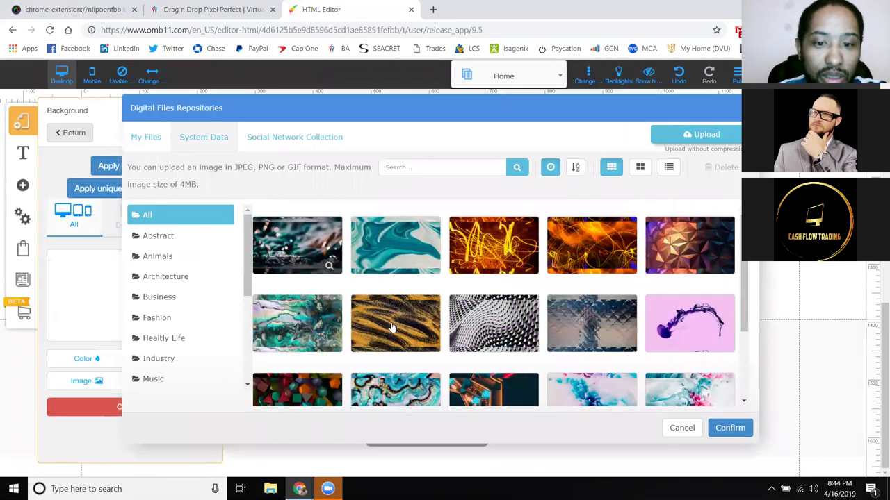
{"action": "scroll", "coordinate": [311, 345], "scroll_direction": "down", "scroll_amount": 1}
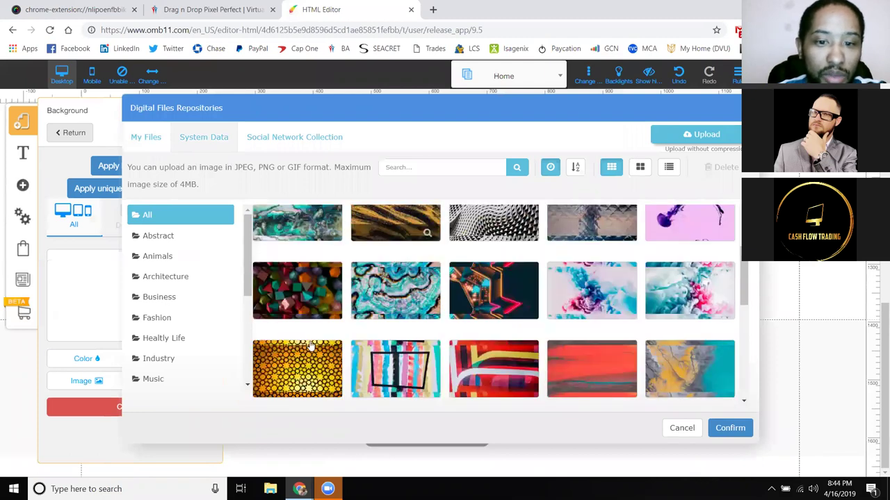
{"action": "scroll", "coordinate": [469, 301], "scroll_direction": "down", "scroll_amount": 2}
{"action": "scroll", "coordinate": [483, 287], "scroll_direction": "down", "scroll_amount": 2}
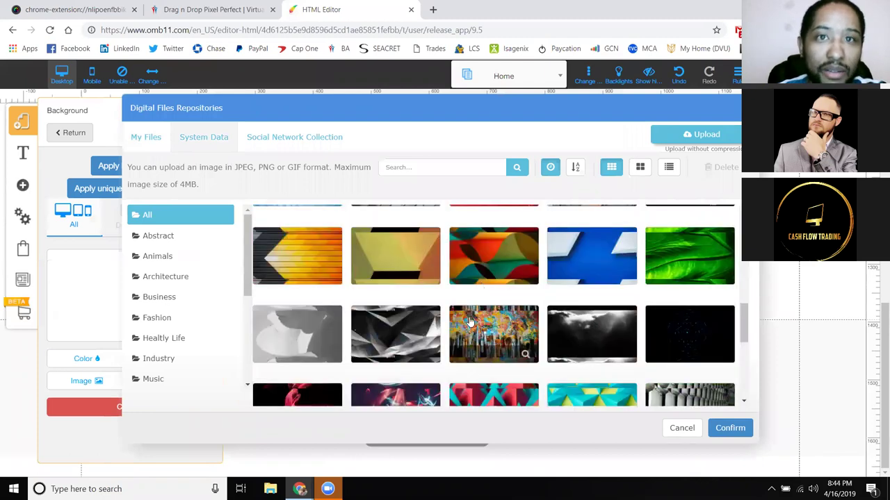
{"action": "scroll", "coordinate": [476, 299], "scroll_direction": "down", "scroll_amount": 1}
{"action": "left_click", "coordinate": [484, 281]}
{"action": "left_click", "coordinate": [738, 426]}
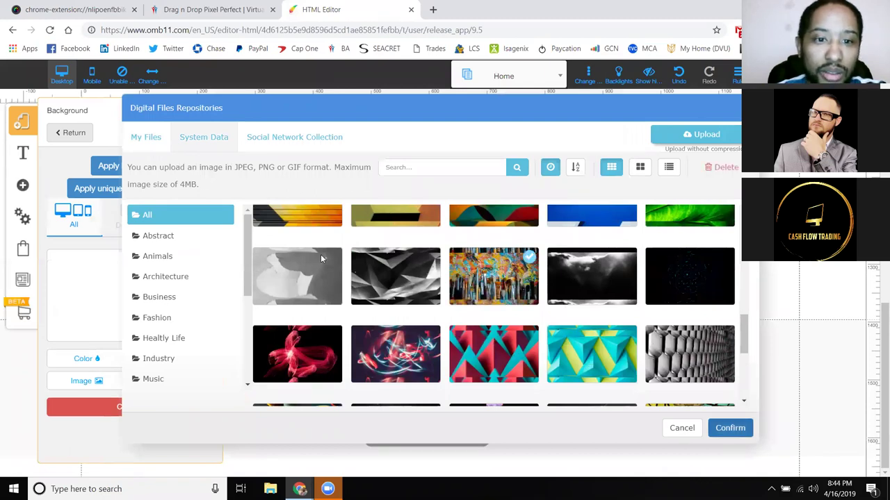
{"action": "key", "text": "Escape"}
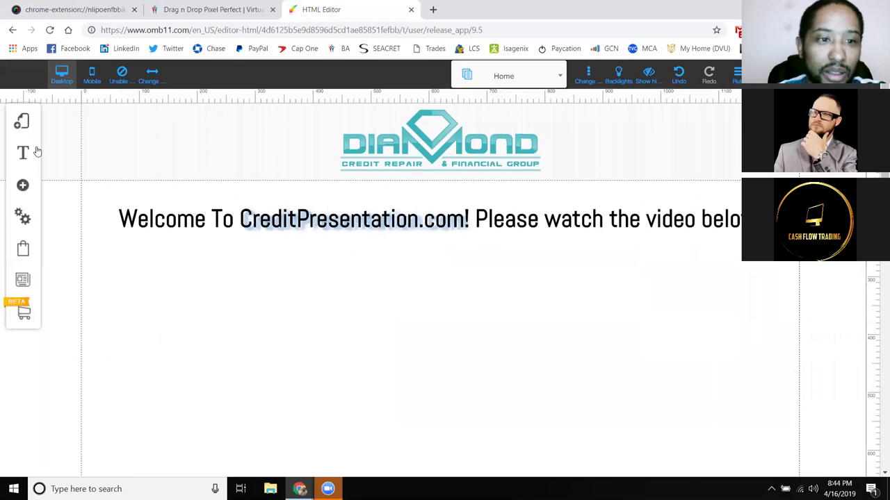
{"action": "left_click", "coordinate": [22, 128]}
{"action": "left_click", "coordinate": [207, 151]}
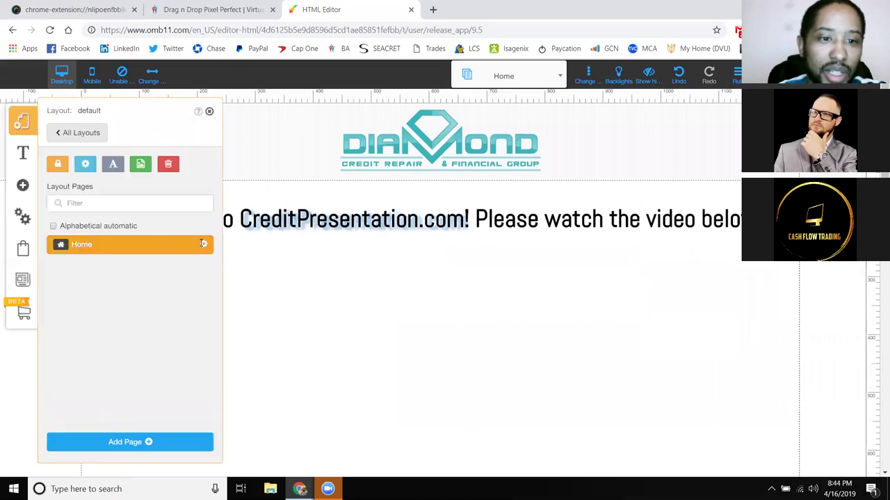
{"action": "left_click", "coordinate": [133, 171]}
{"action": "left_click", "coordinate": [140, 202]}
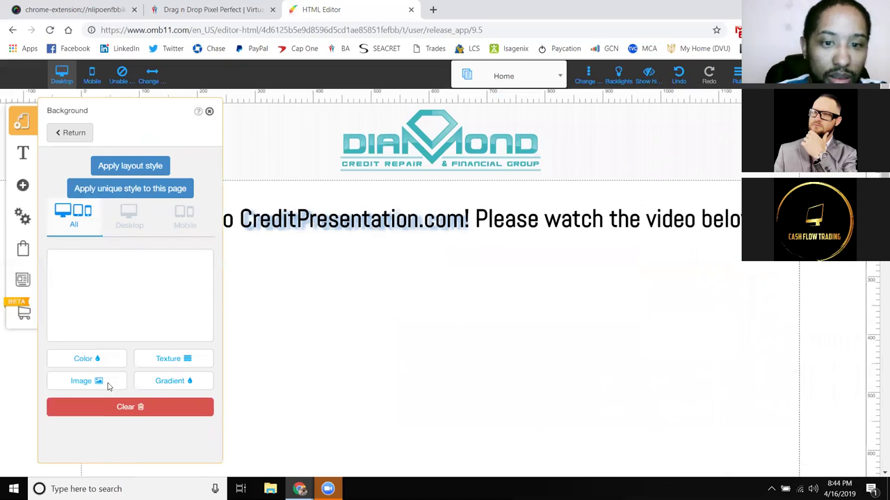
{"action": "left_click", "coordinate": [108, 385]}
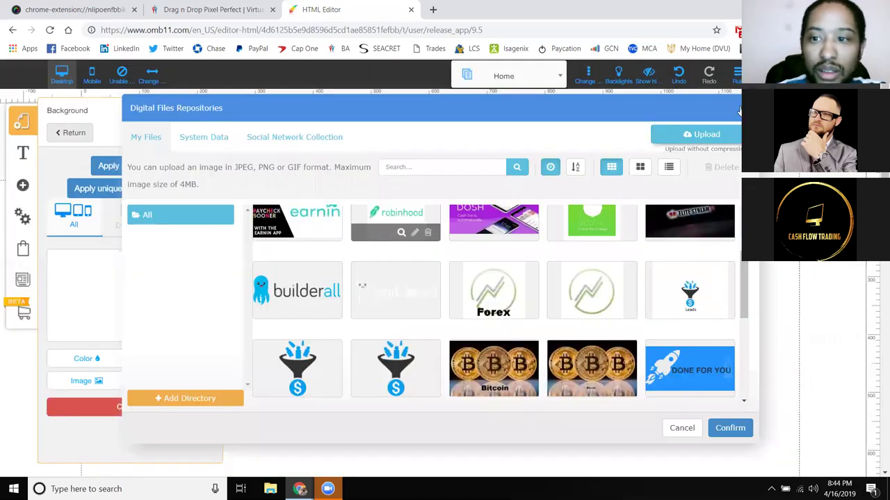
{"action": "left_click", "coordinate": [70, 139]}
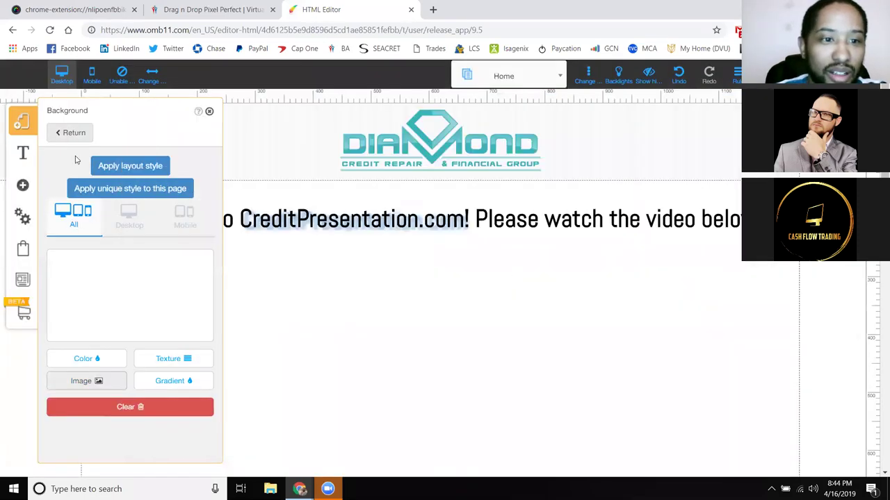
{"action": "left_click", "coordinate": [58, 135]}
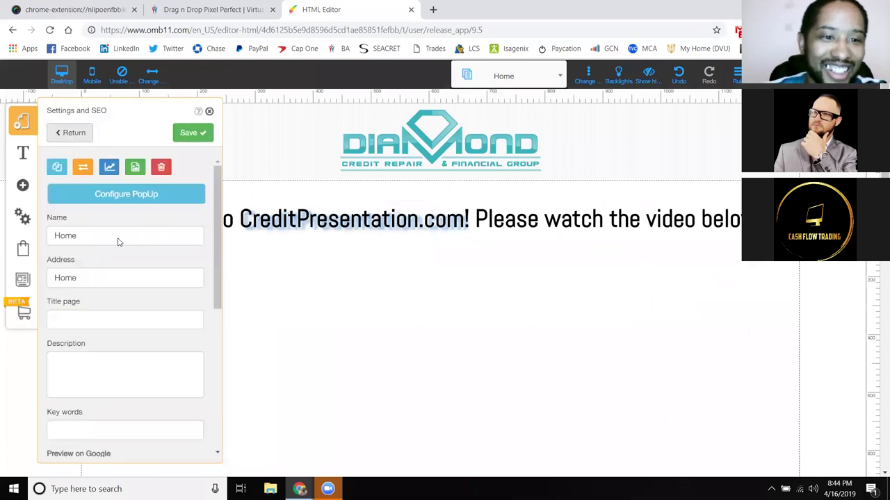
Apply the black-and-gold glitter image from the System Data files as the default layout's background
{"action": "key", "text": "Escape"}
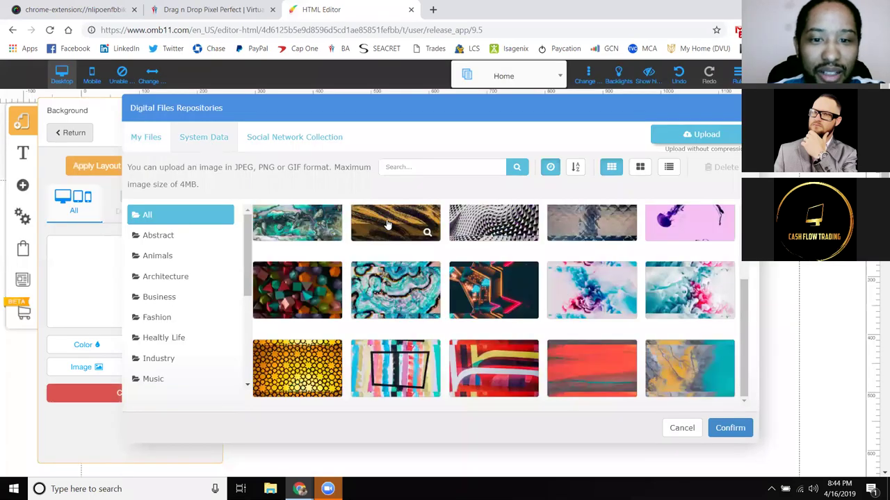
{"action": "left_click", "coordinate": [395, 272]}
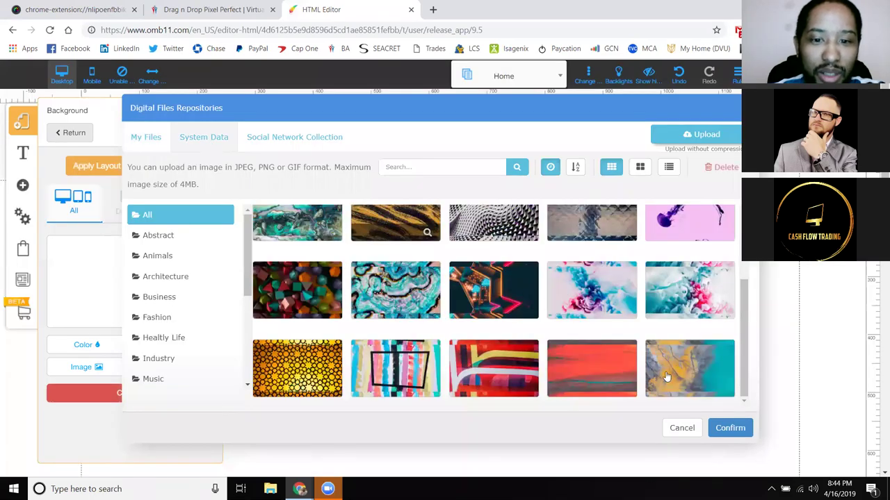
{"action": "scroll", "coordinate": [459, 314], "scroll_direction": "up", "scroll_amount": 1}
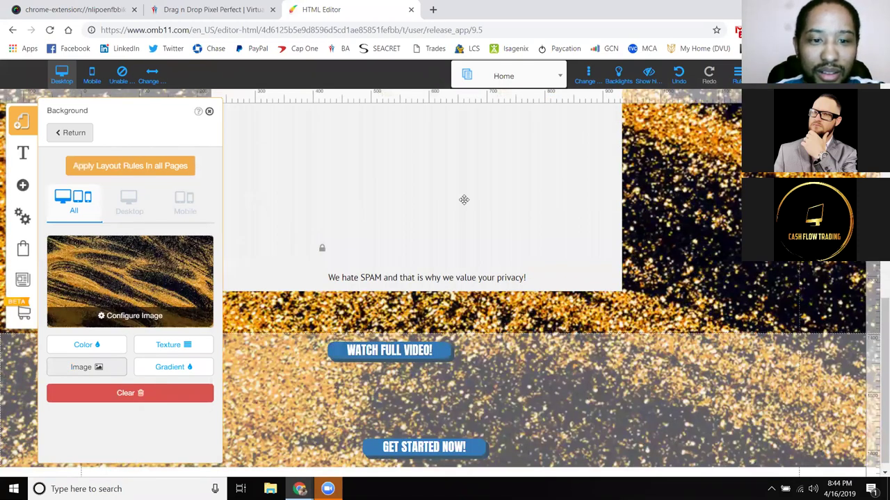
Reopen the default layout's page settings and remove the black-and-gold glitter background image
{"action": "left_click", "coordinate": [29, 125]}
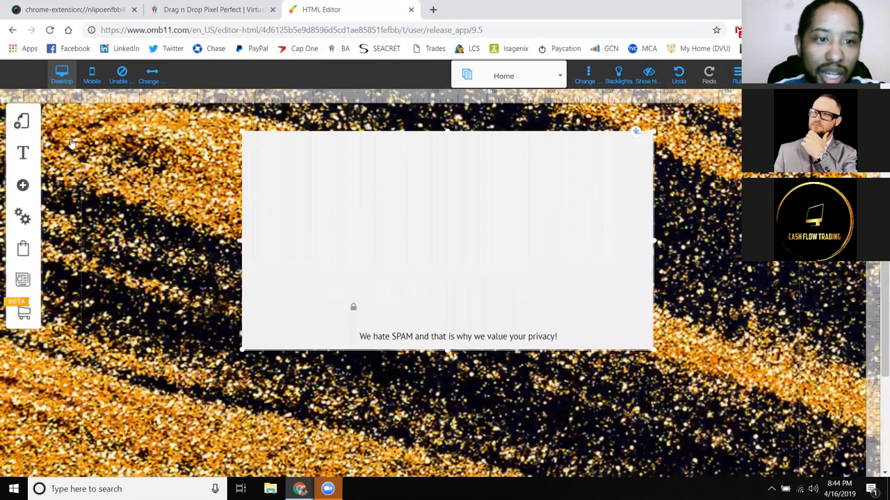
{"action": "left_click", "coordinate": [204, 149]}
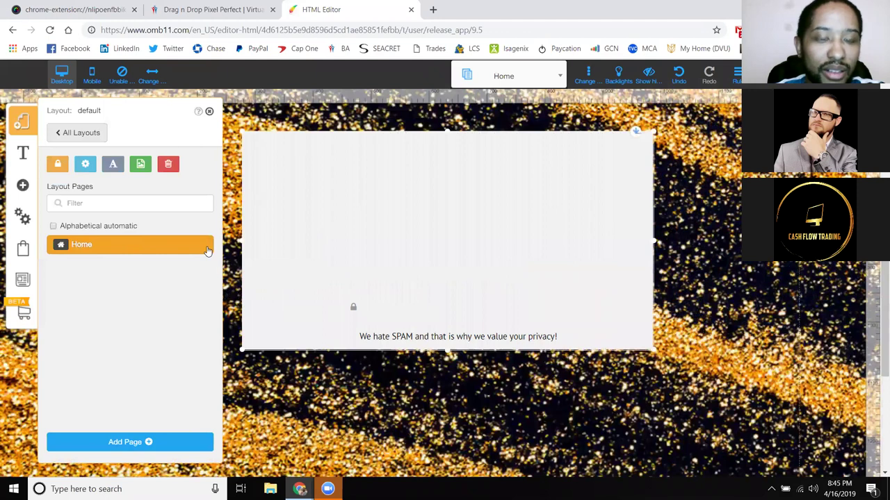
{"action": "left_click", "coordinate": [178, 251]}
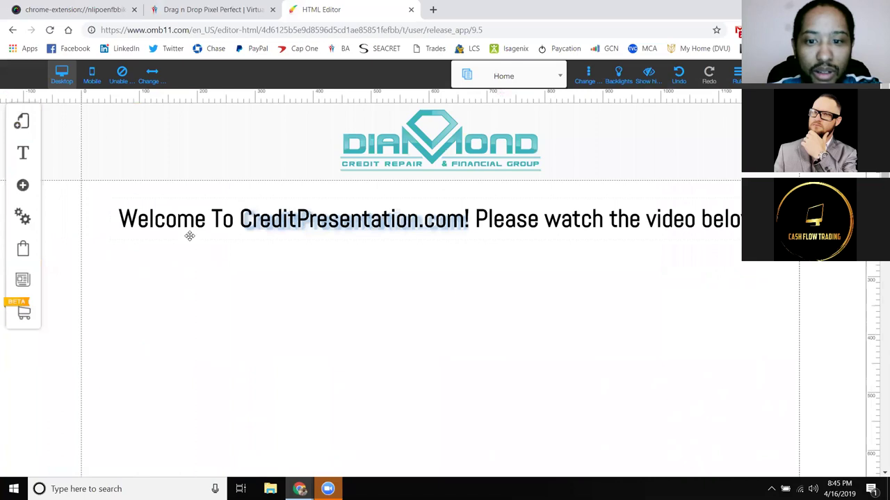
{"action": "scroll", "coordinate": [449, 294], "scroll_direction": "down", "scroll_amount": 5}
{"action": "scroll", "coordinate": [423, 306], "scroll_direction": "down", "scroll_amount": 4}
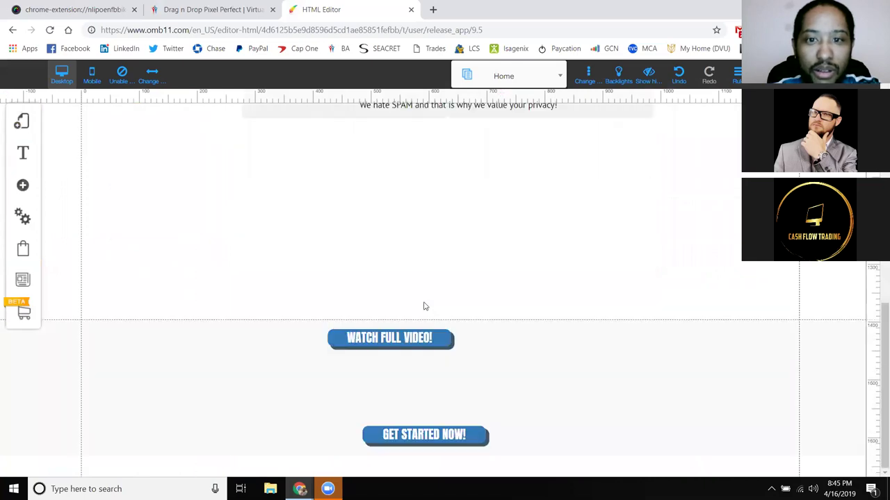
{"action": "scroll", "coordinate": [381, 308], "scroll_direction": "up", "scroll_amount": 9}
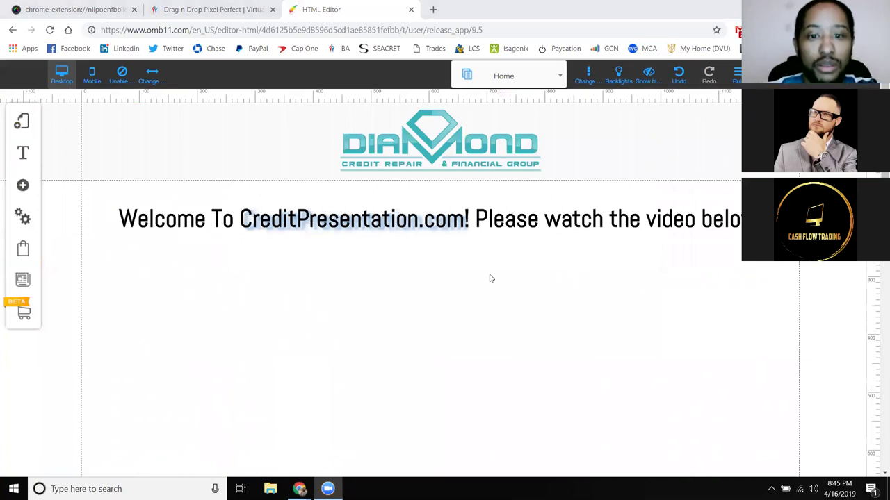
{"action": "scroll", "coordinate": [433, 237], "scroll_direction": "down", "scroll_amount": 2}
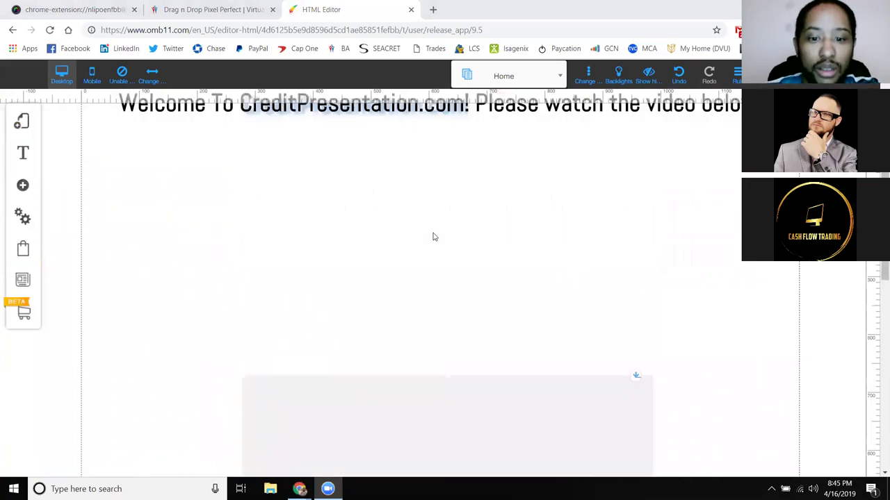
{"action": "scroll", "coordinate": [432, 236], "scroll_direction": "down", "scroll_amount": 8}
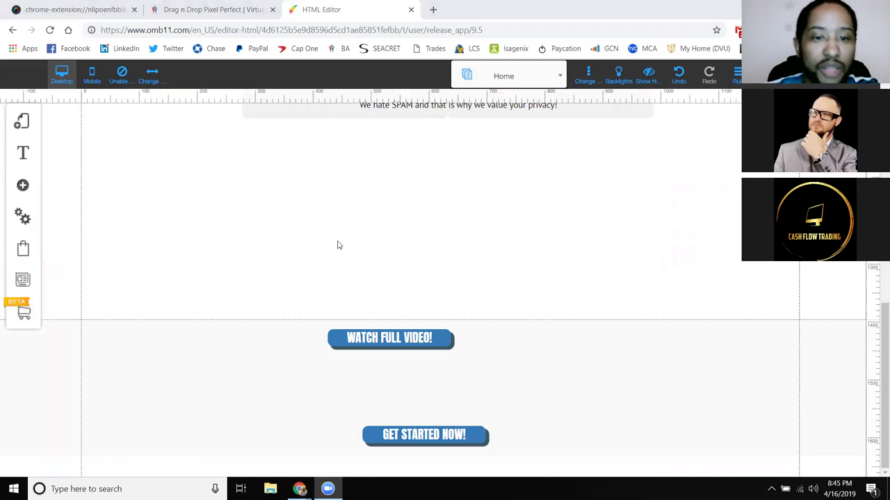
{"action": "scroll", "coordinate": [583, 262], "scroll_direction": "up", "scroll_amount": 10}
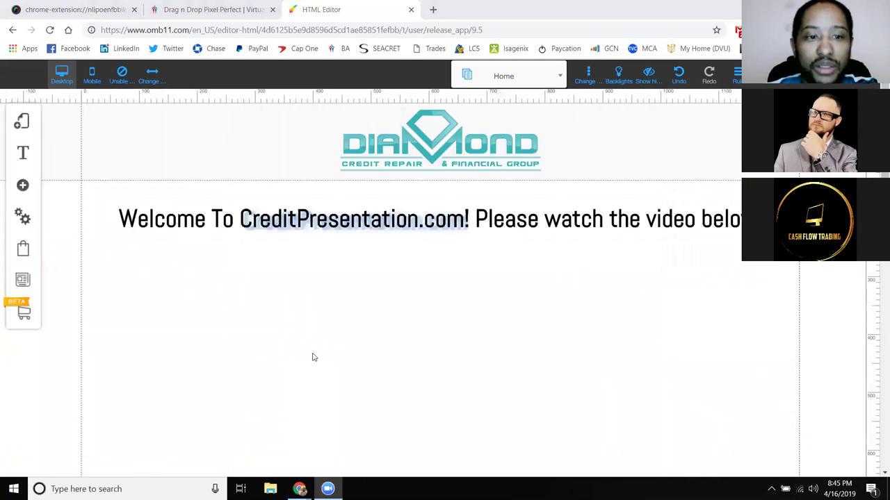